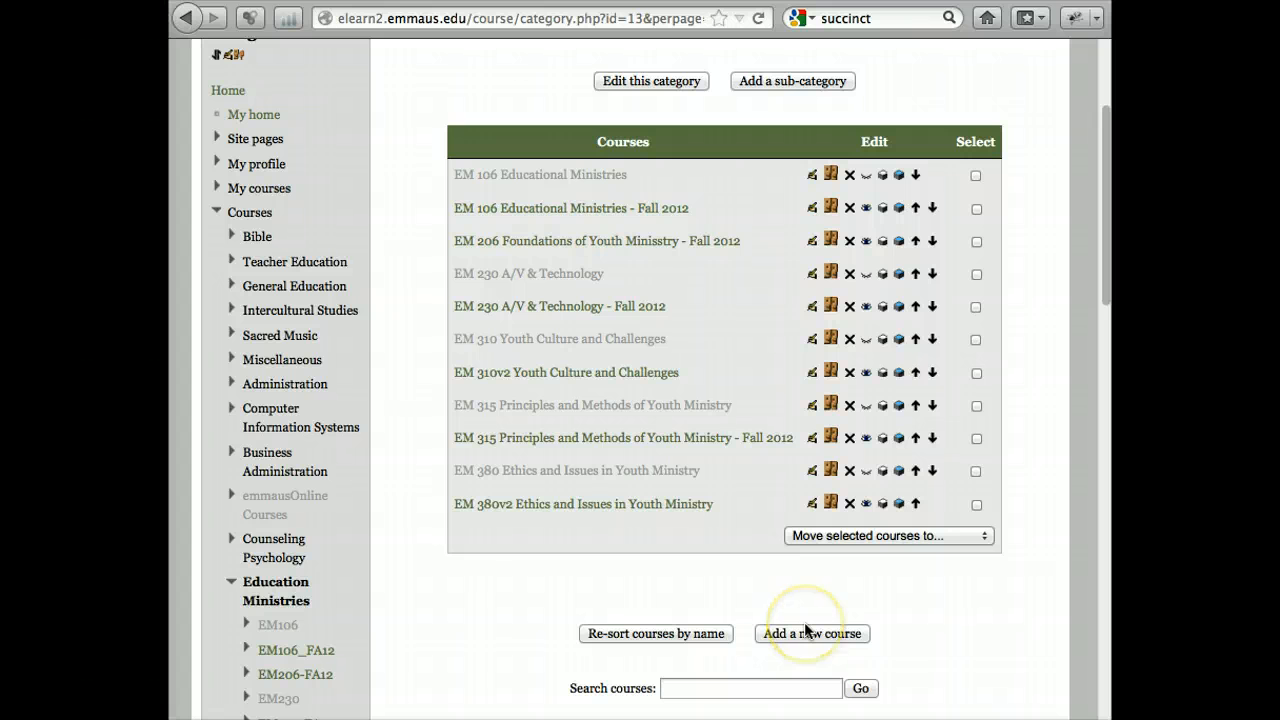
- Start a new course in the Education Ministries category
left_click(774, 580)
scroll(774, 579, "up", 1)
scroll(774, 579, "down", 3)
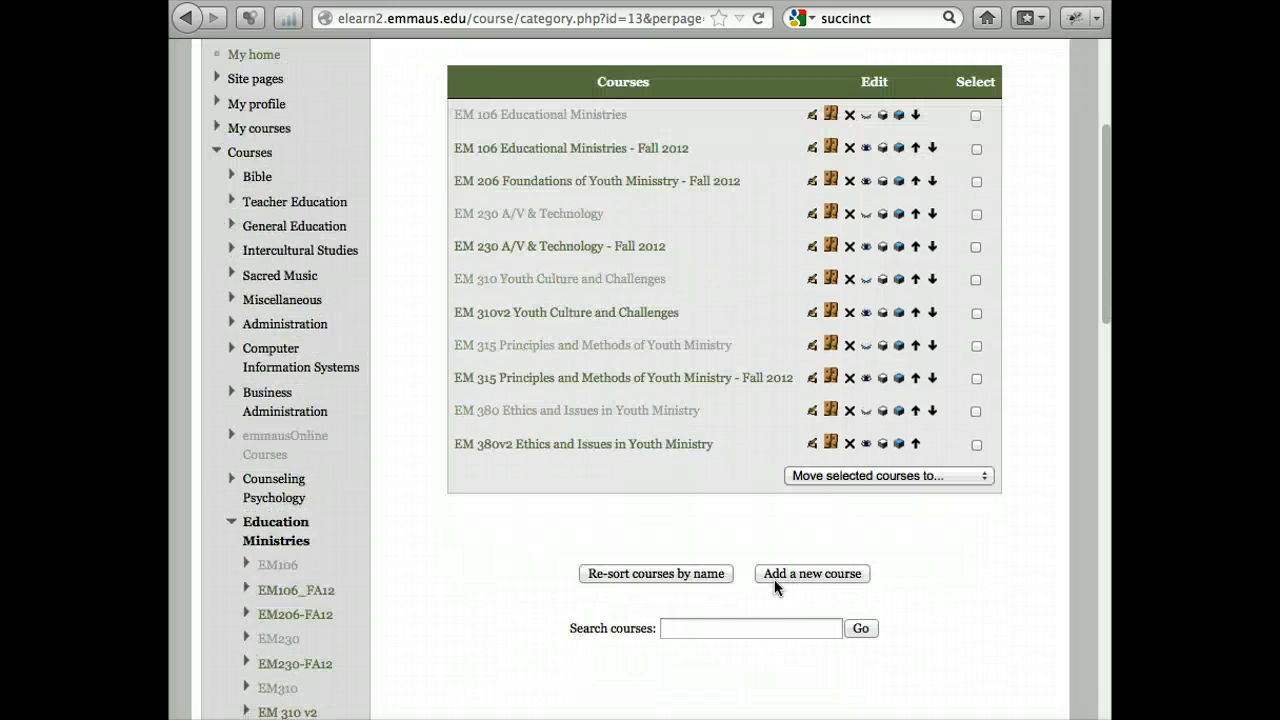
scroll(774, 579, "up", 4)
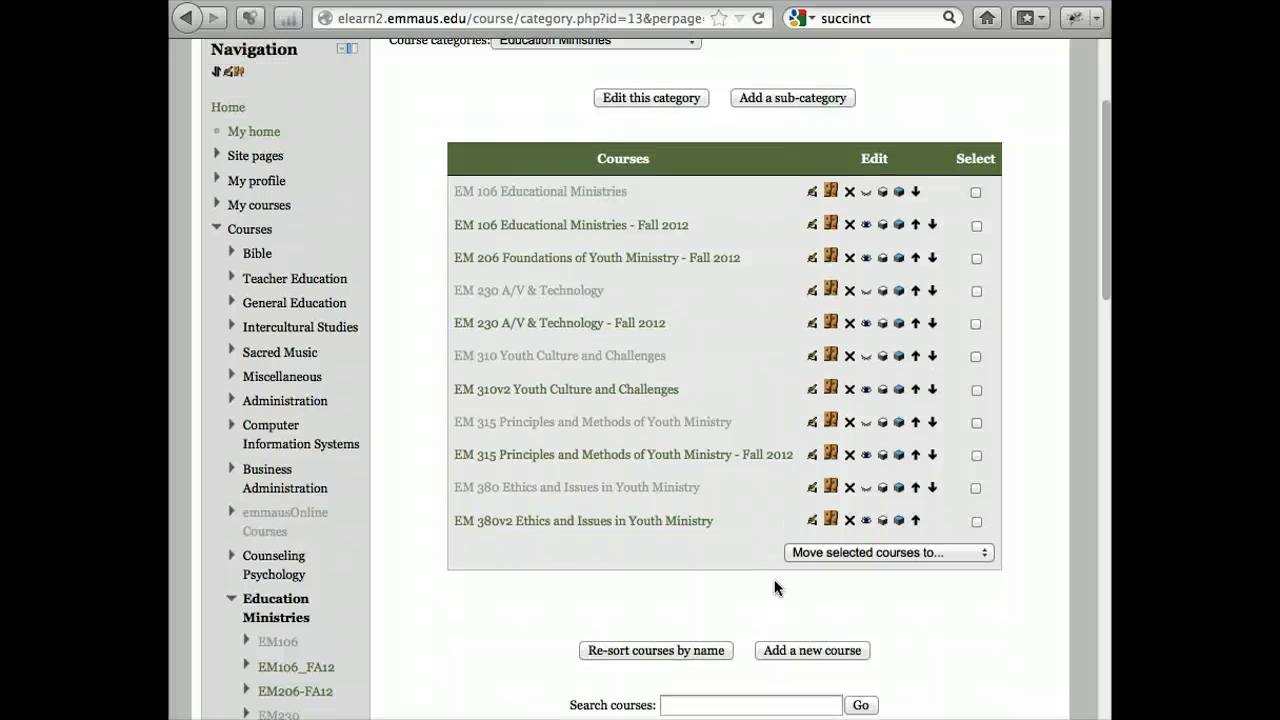
left_click(776, 597)
left_click(787, 650)
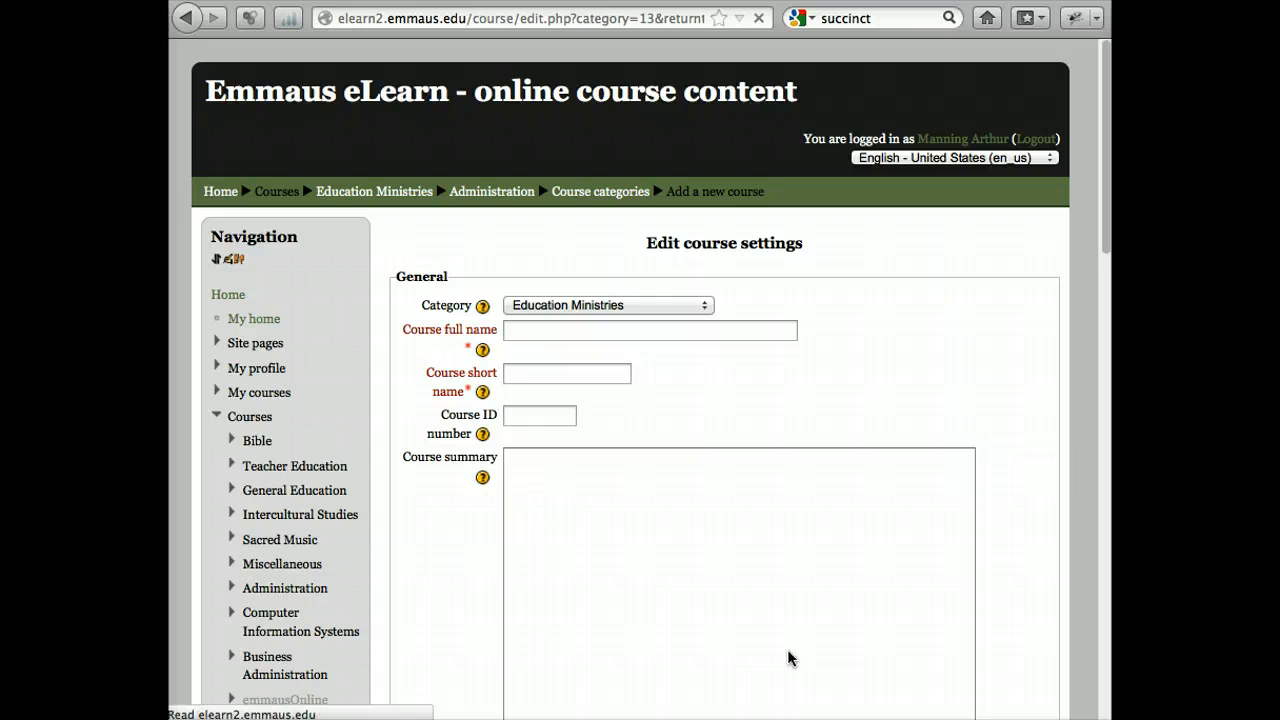
- Enter the course full name "EM 350 Administration and Leadership", checking the course title in the request e-mail
left_click(617, 338)
left_click(593, 331)
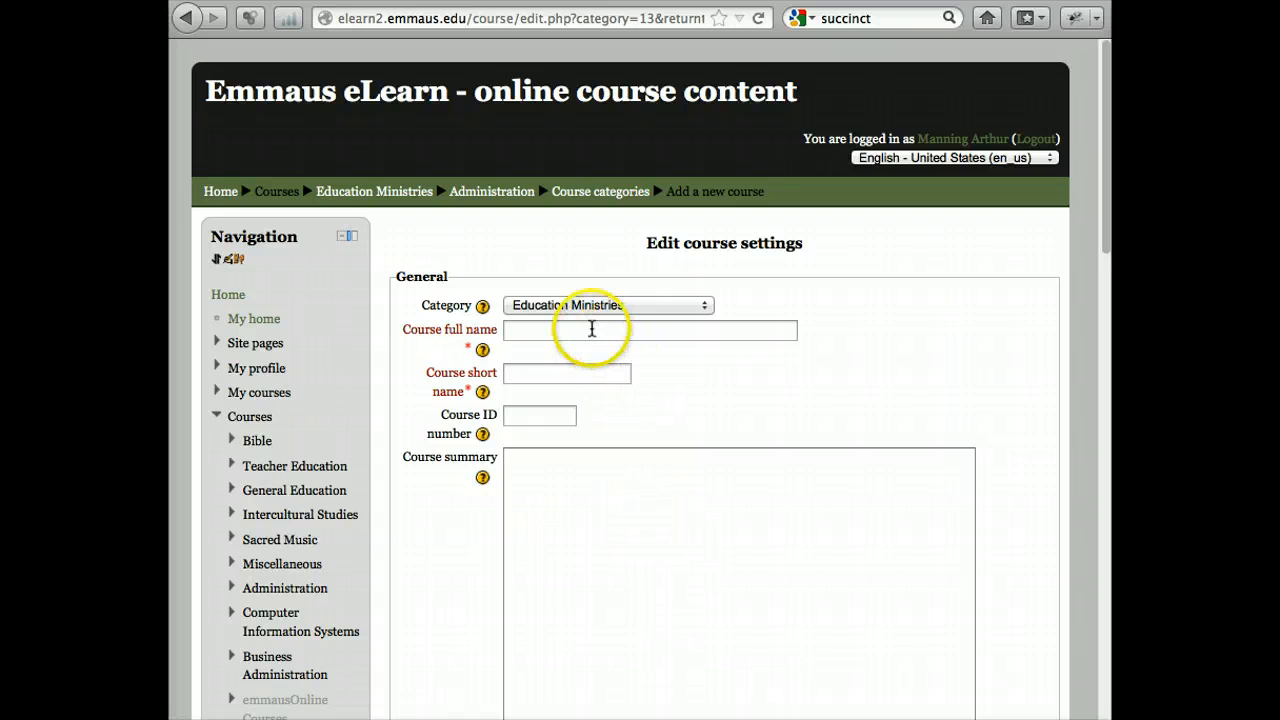
type("EM 350")
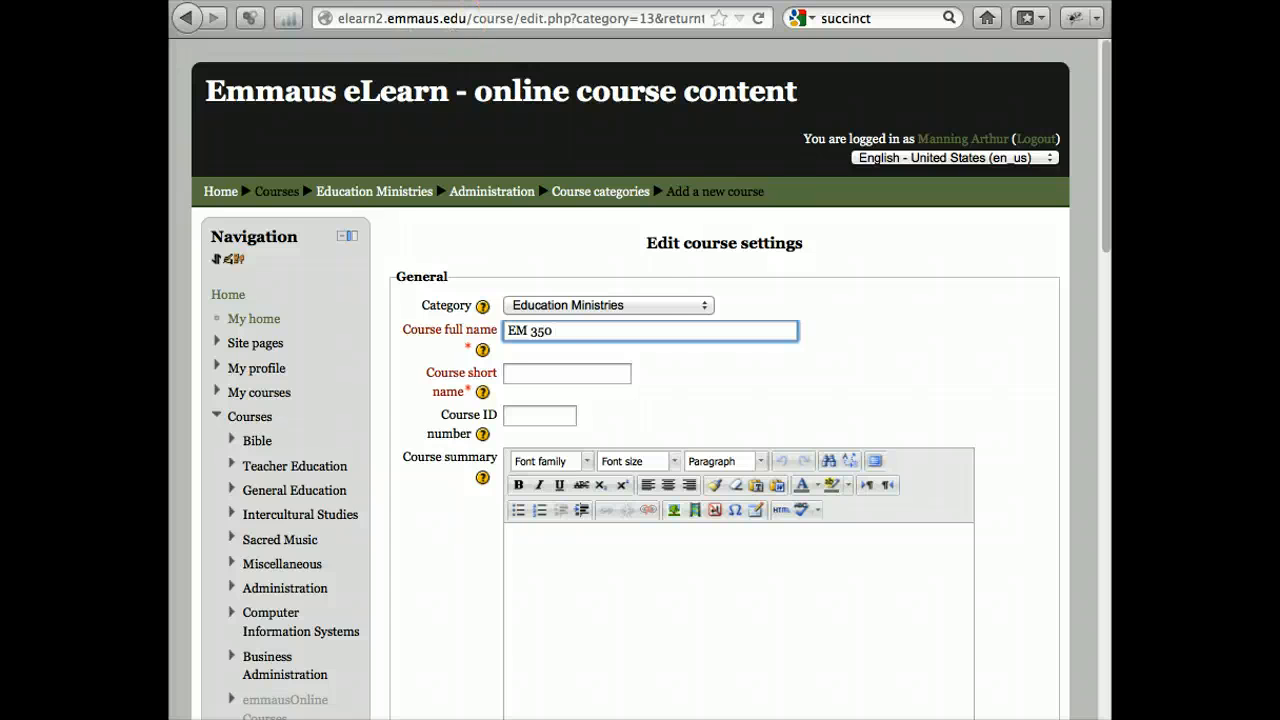
left_click(474, 2)
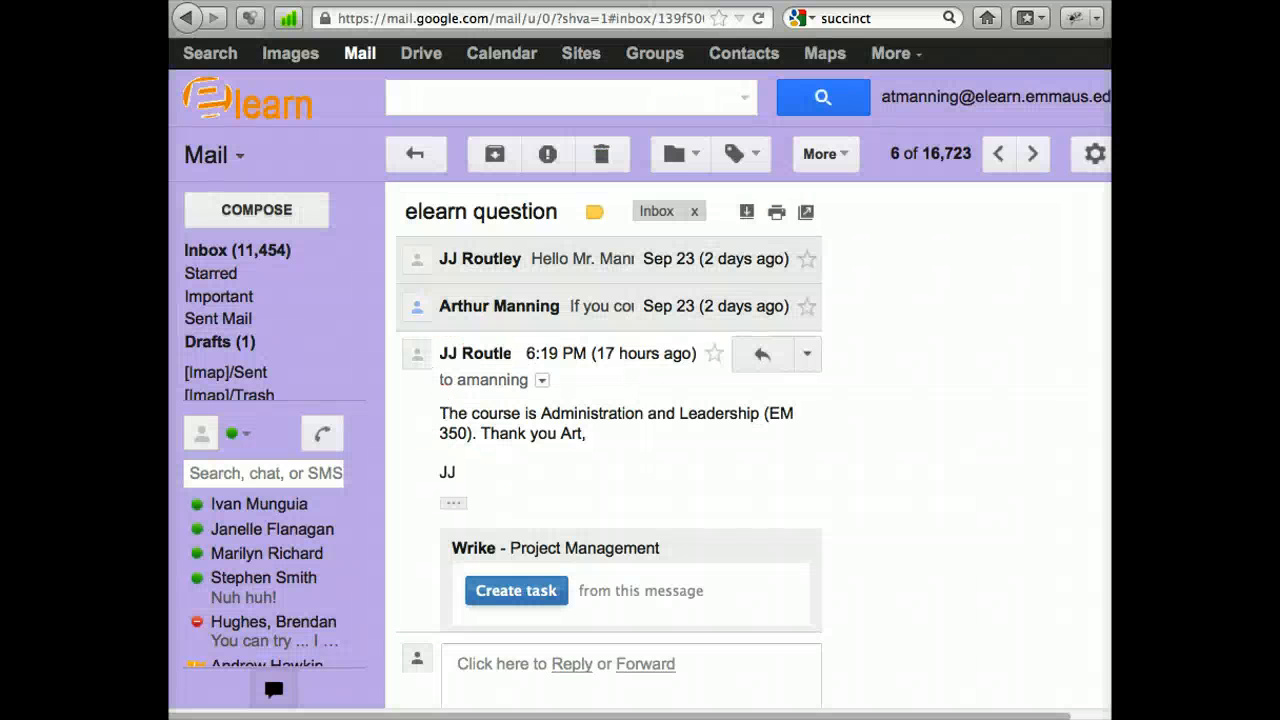
left_click(600, 2)
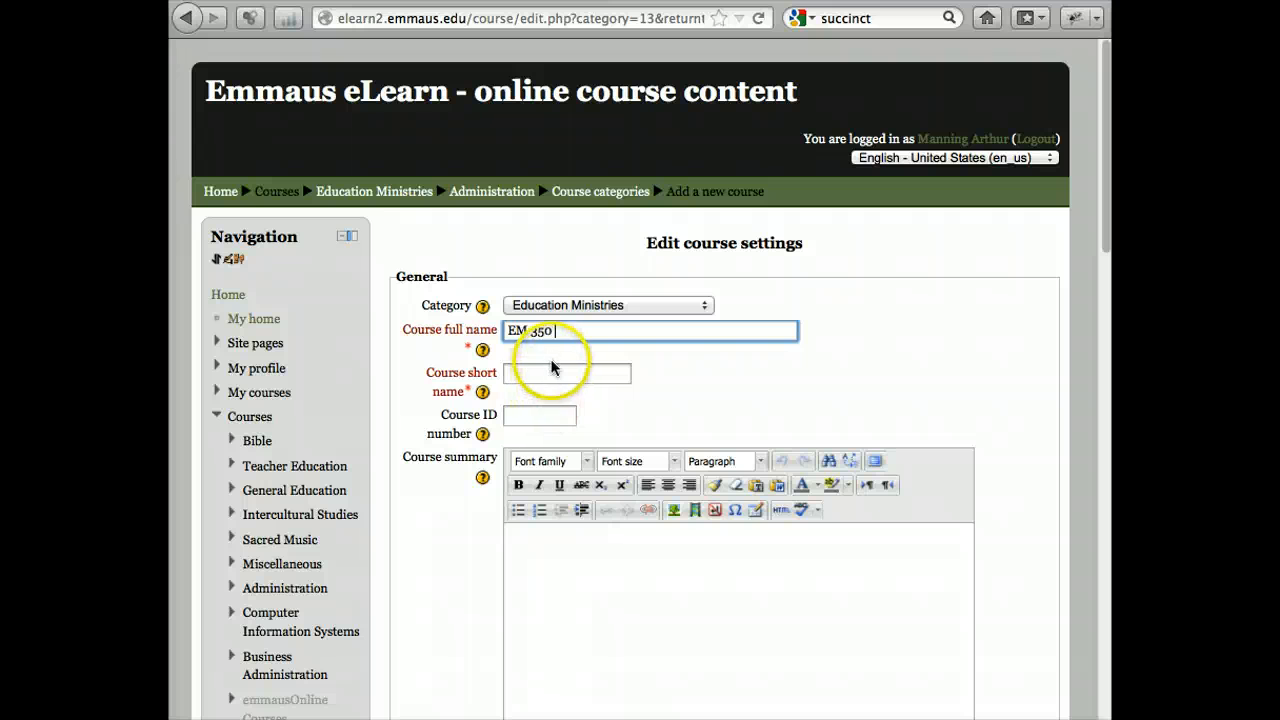
type("Admin")
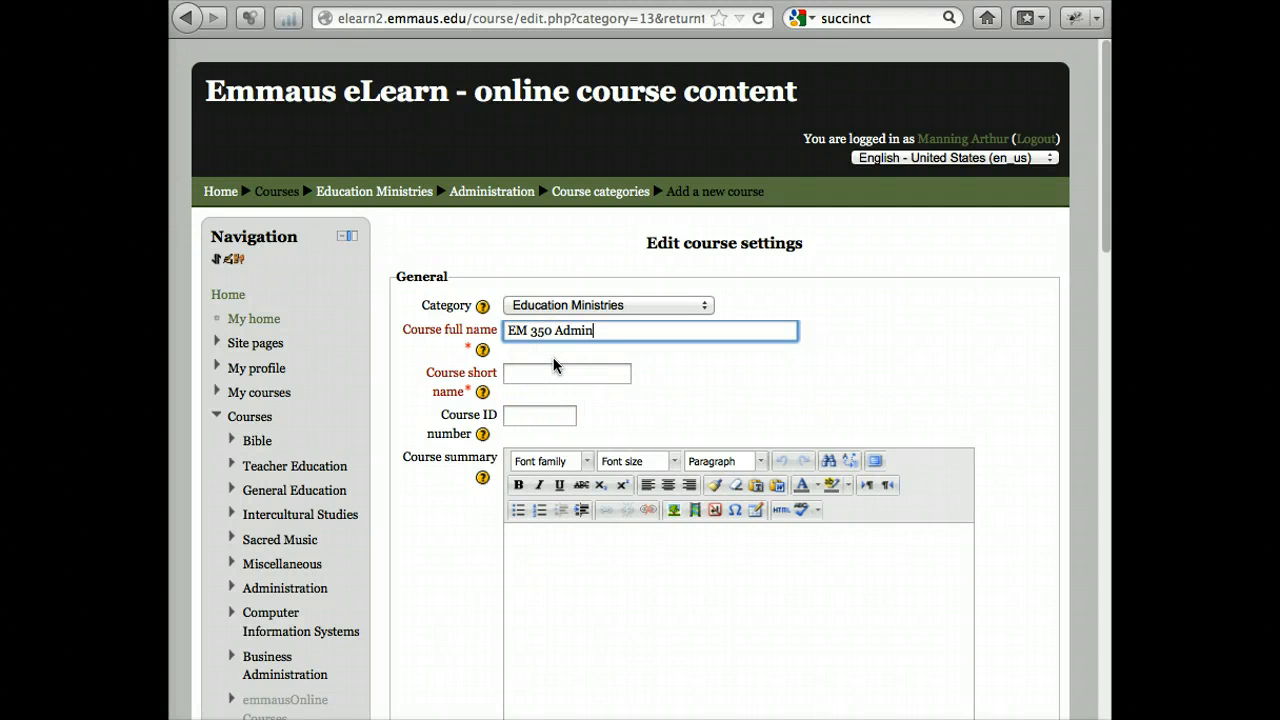
type("istration and Leadership")
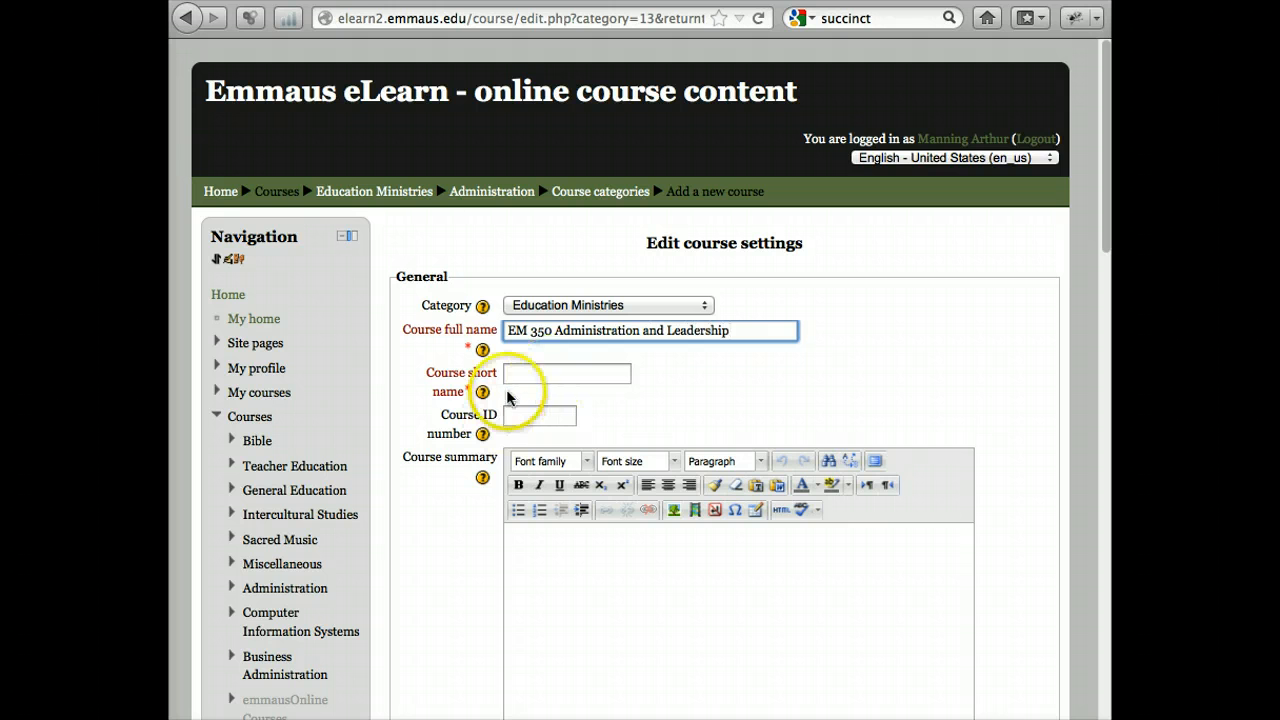
- Set the course short name to "EM 350FA2012"
left_click(521, 376)
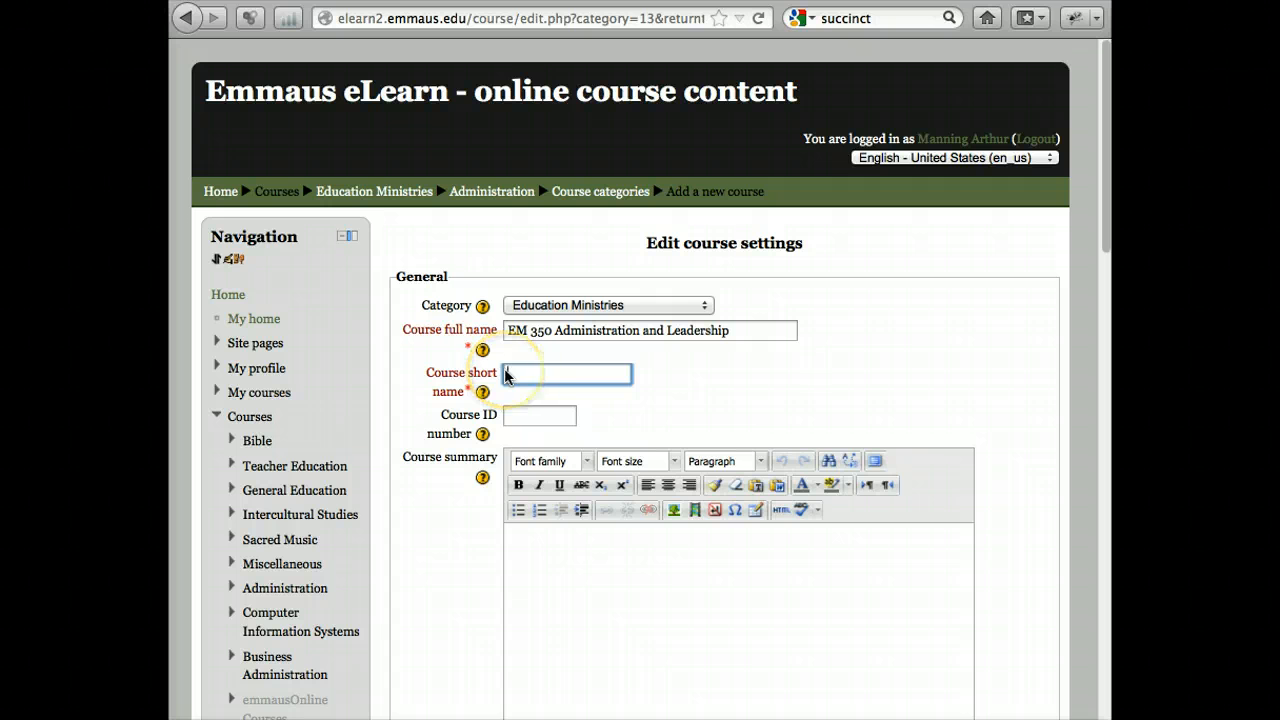
type("EM")
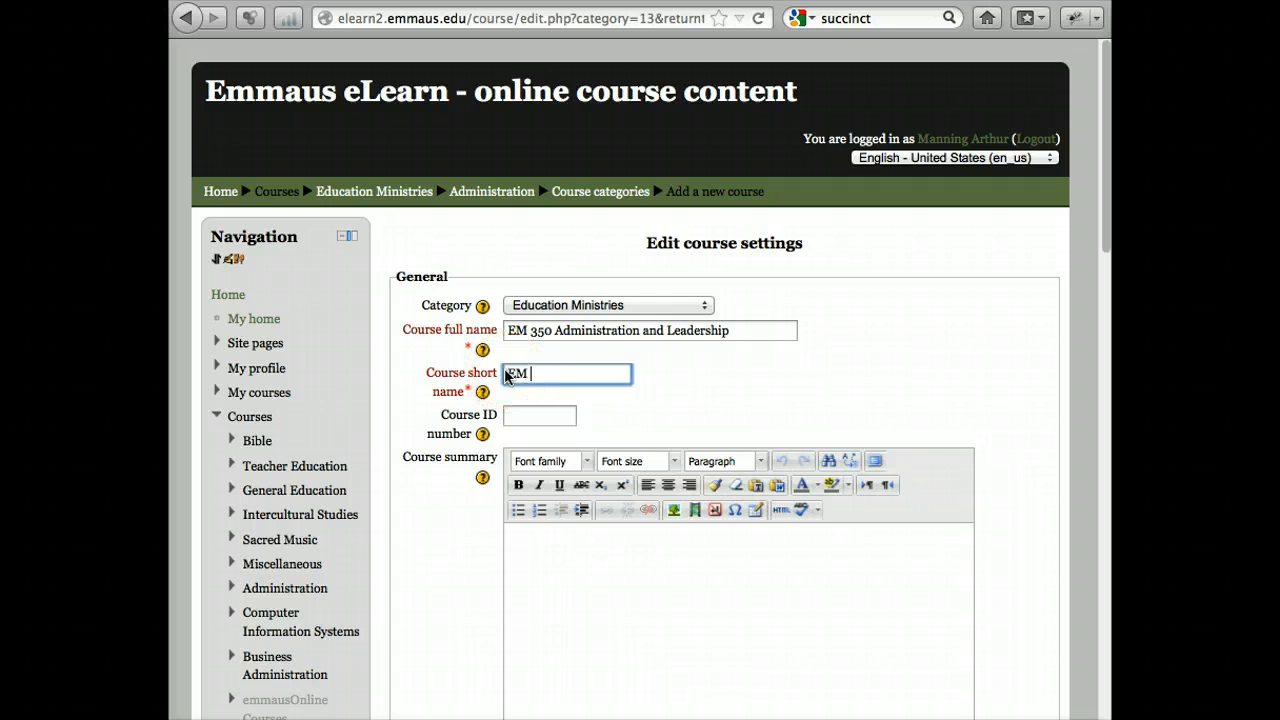
type(" 350FA2012")
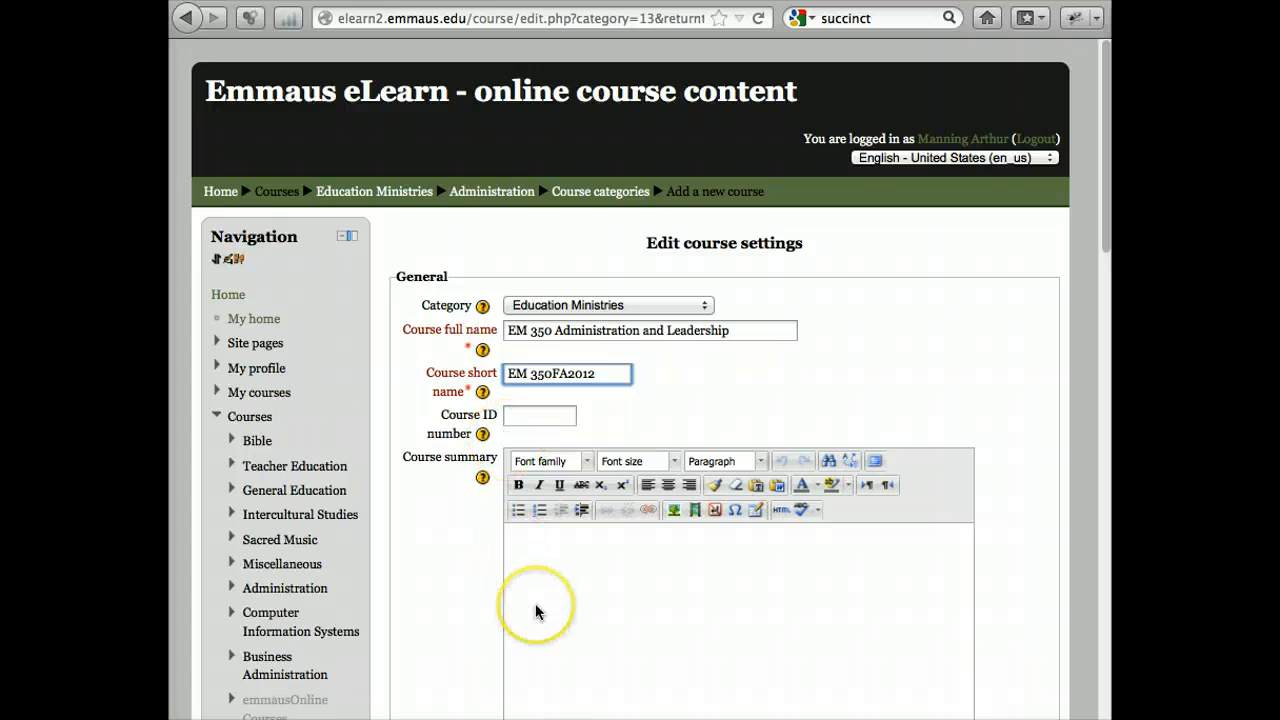
- Set the course start date to 27 August 2012
scroll(534, 606, "down", 4)
left_click(553, 508)
scroll(558, 507, "down", 5)
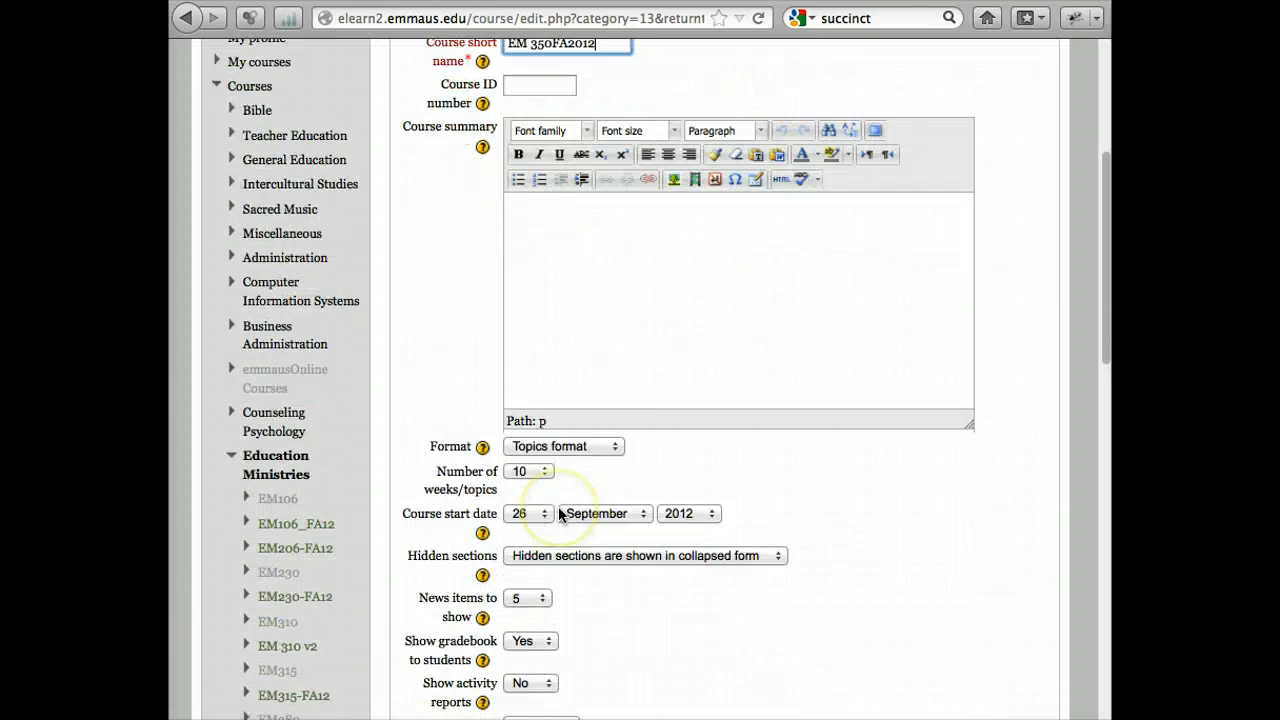
scroll(558, 506, "down", 1)
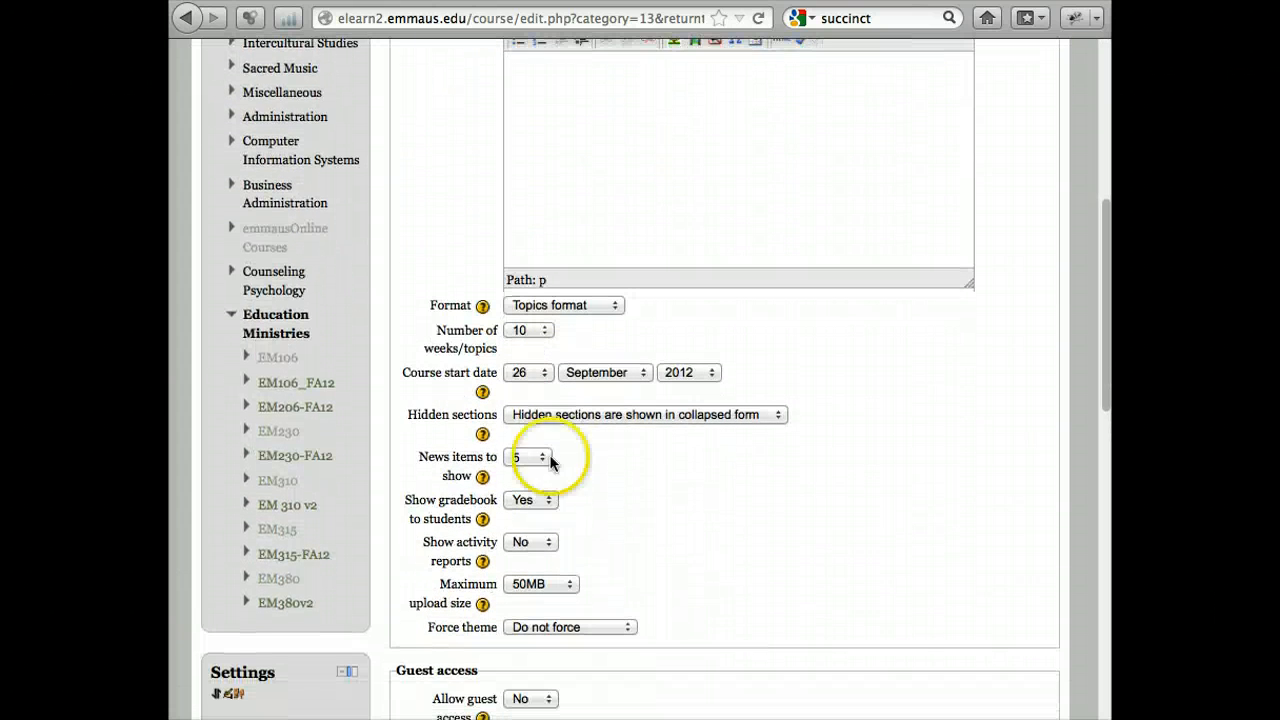
left_click(544, 373)
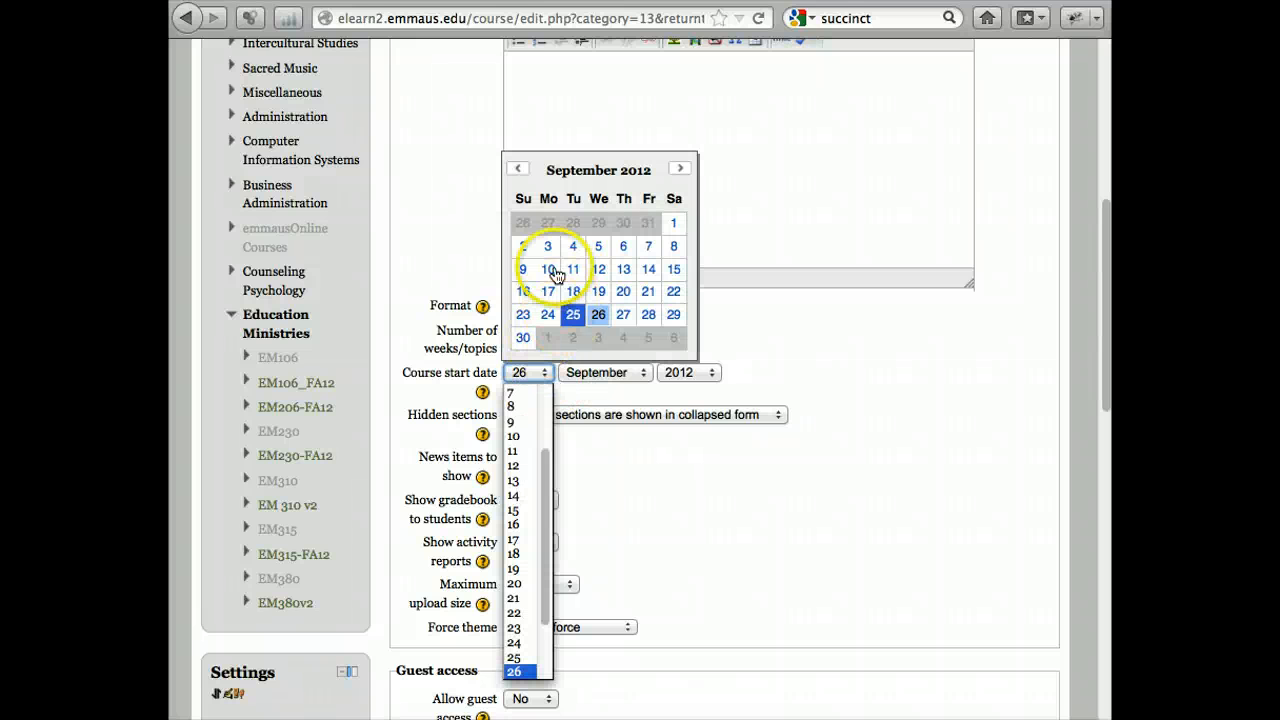
left_click(519, 168)
left_click(519, 168)
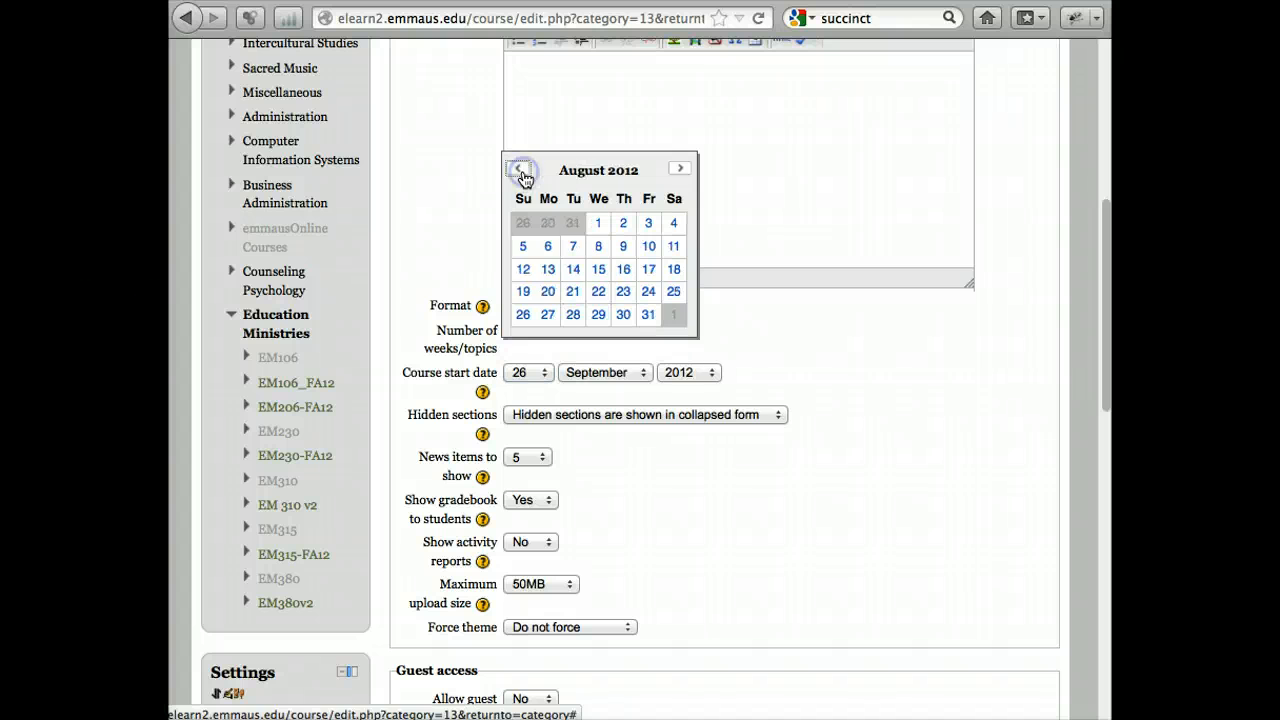
left_click(549, 315)
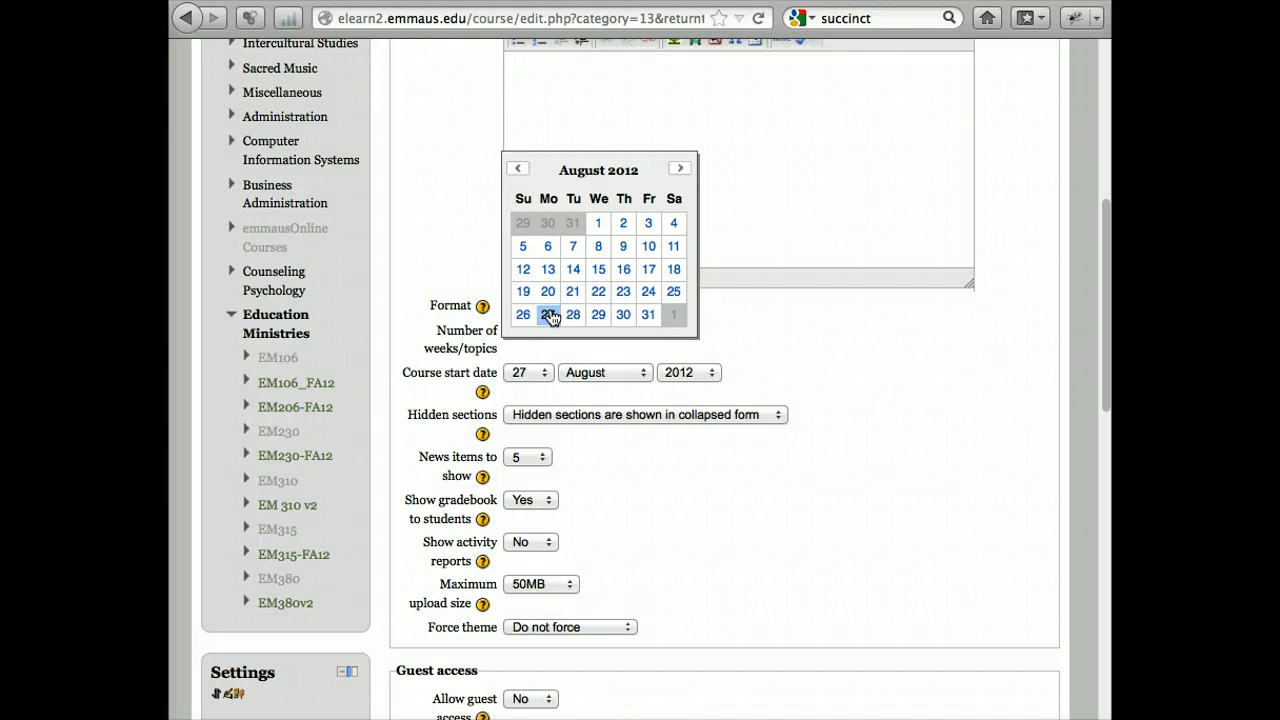
left_click(642, 501)
left_click(659, 522)
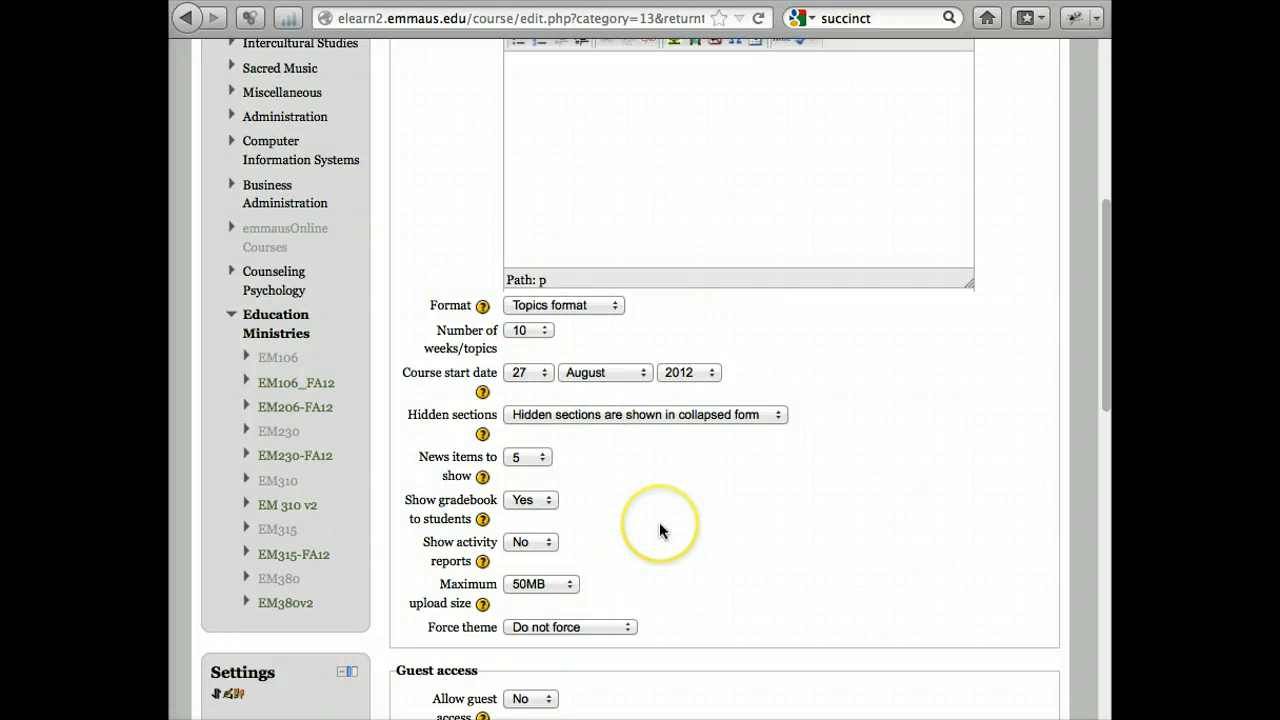
- Set the number of weeks/topics to 3
scroll(659, 522, "down", 2)
scroll(659, 523, "down", 1)
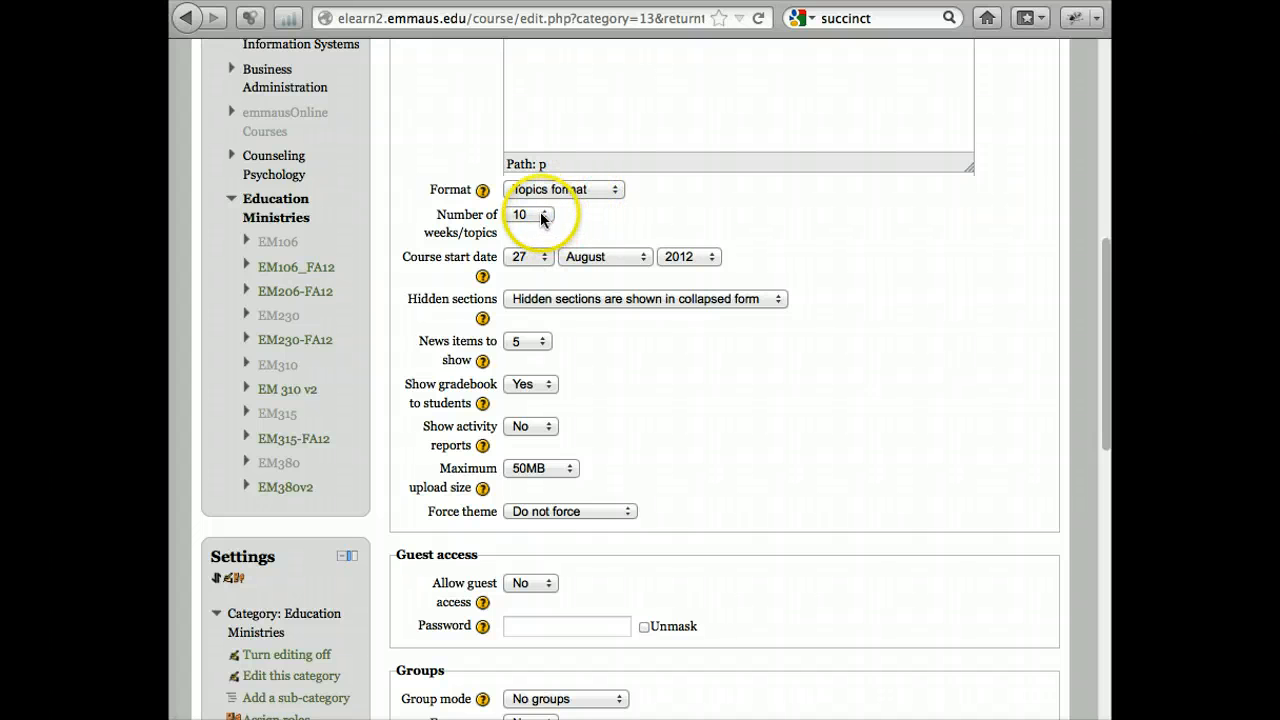
left_click(541, 217)
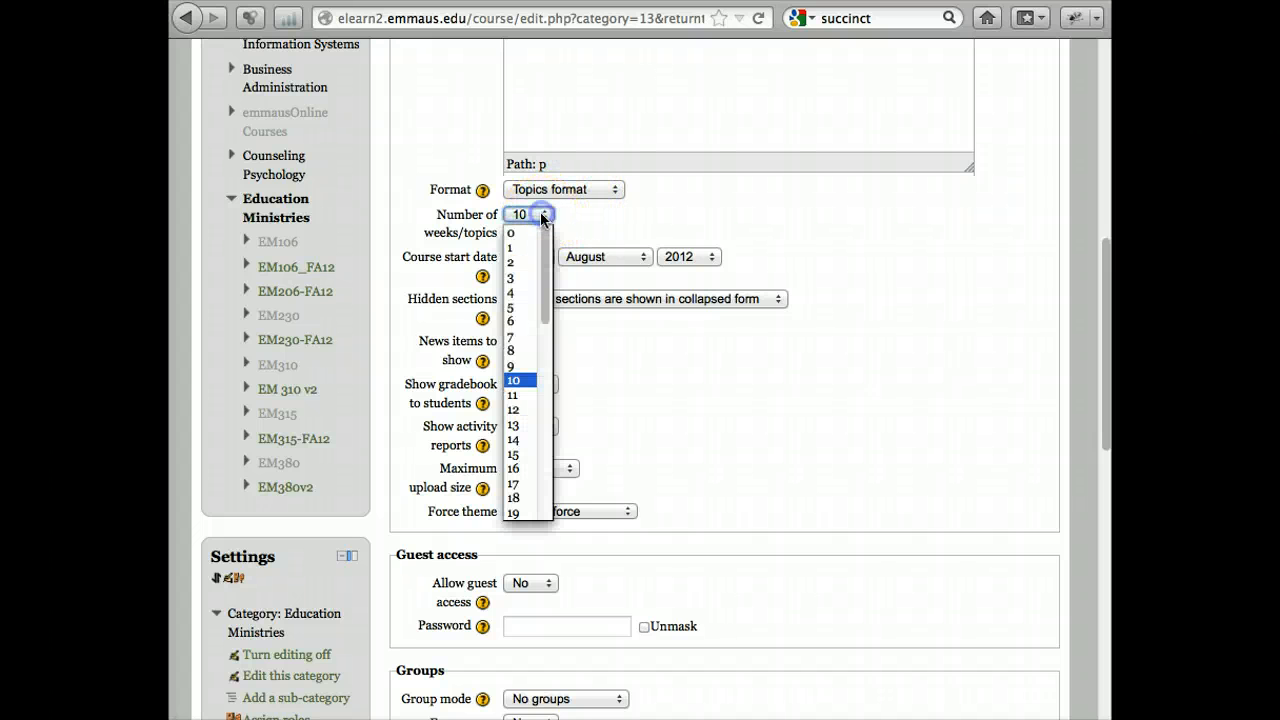
left_click(518, 280)
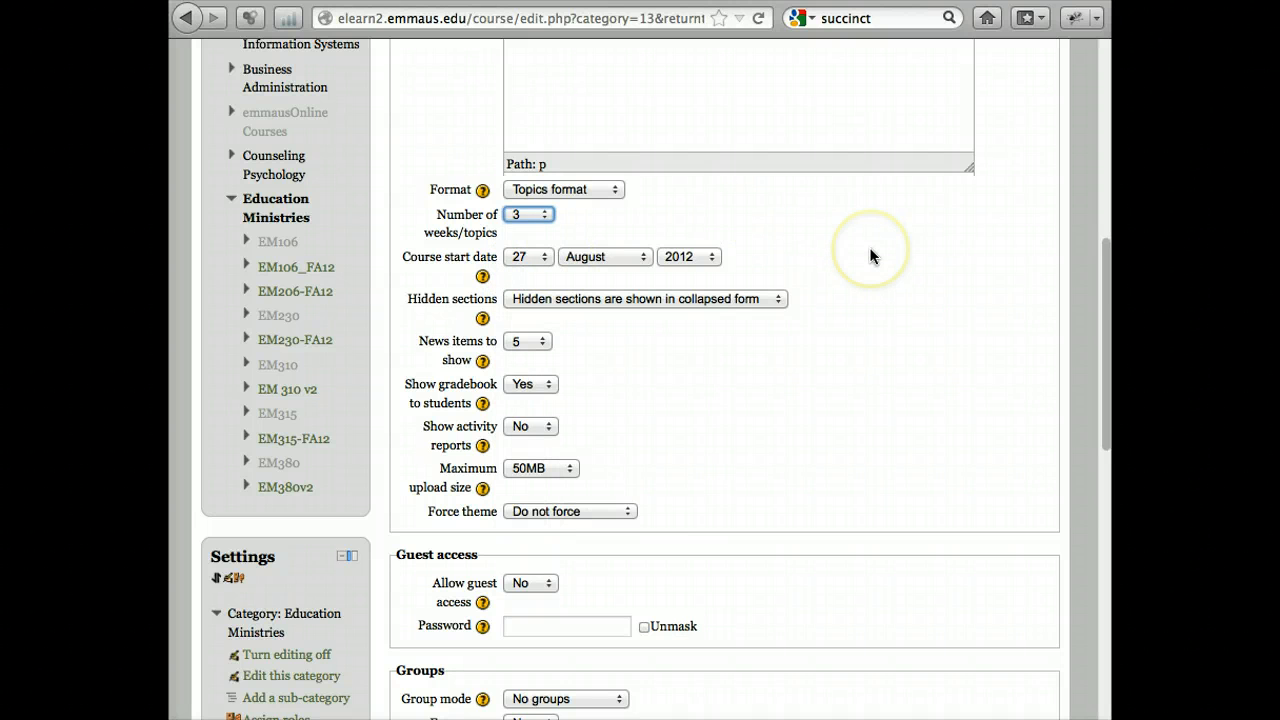
- Review the remaining course settings and save the new course
scroll(870, 255, "down", 5)
scroll(870, 255, "down", 5)
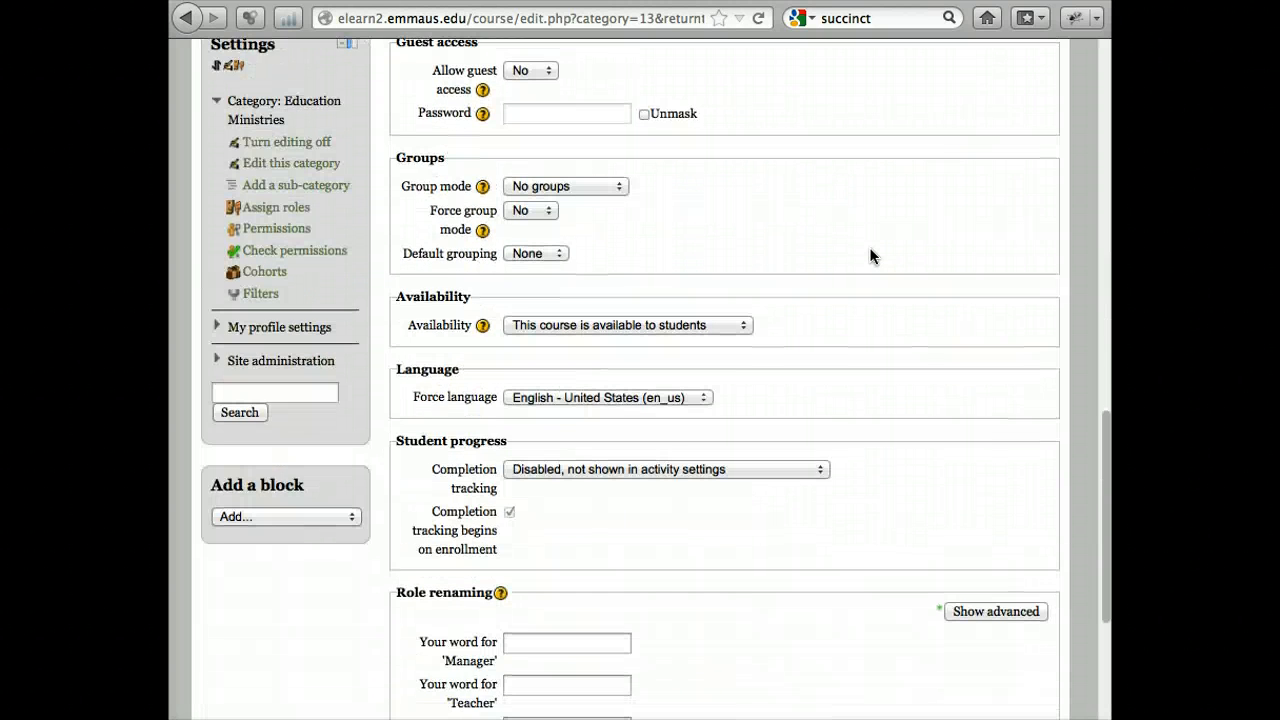
scroll(870, 255, "down", 6)
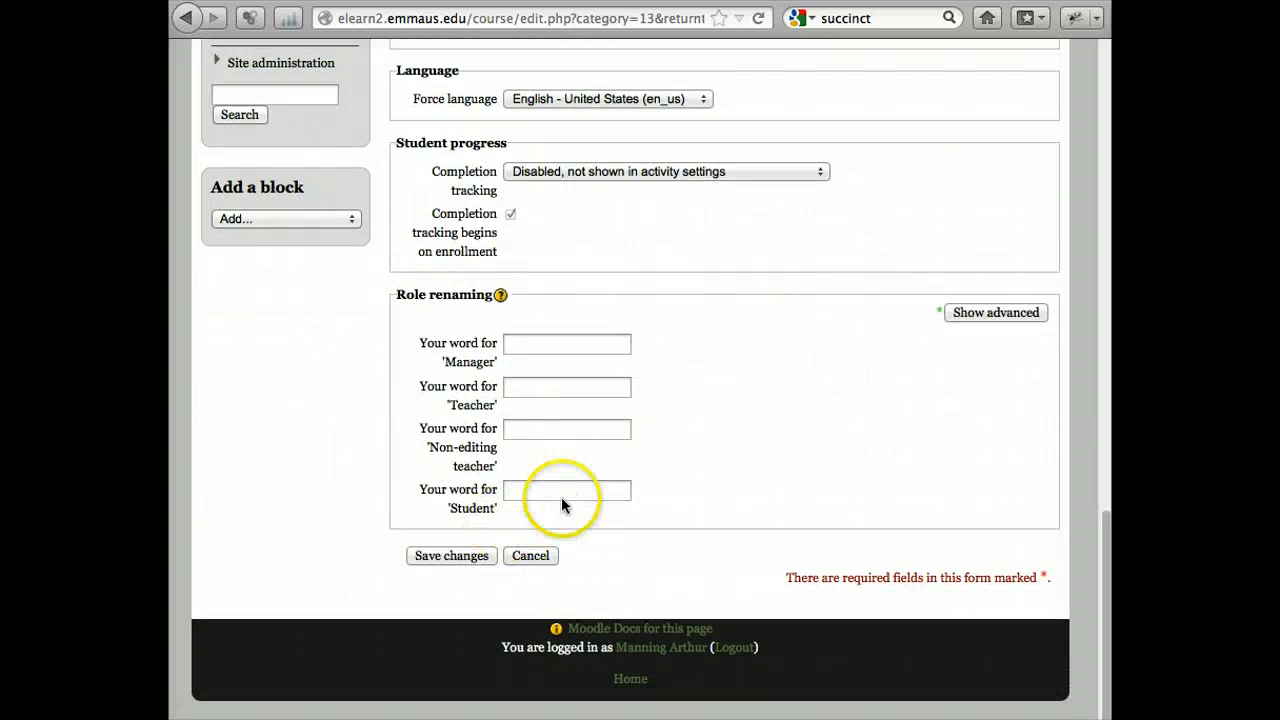
scroll(688, 424, "up", 4)
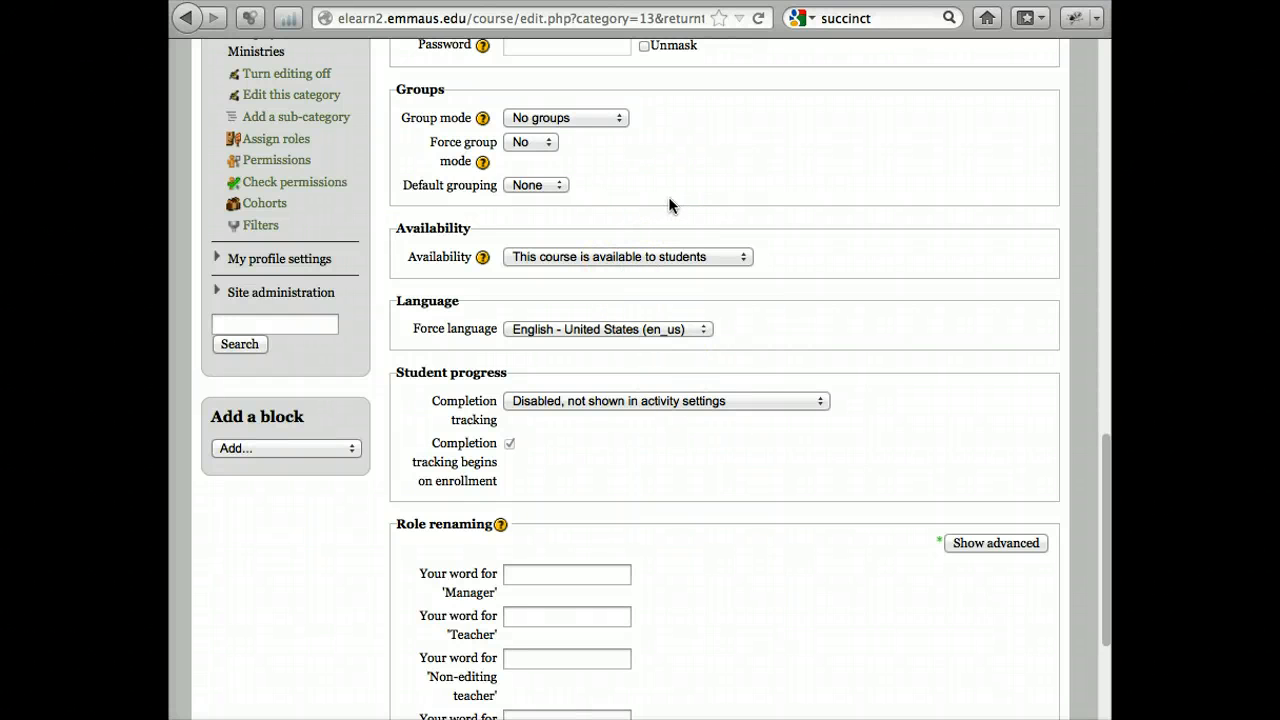
scroll(668, 196, "down", 2)
scroll(668, 196, "up", 6)
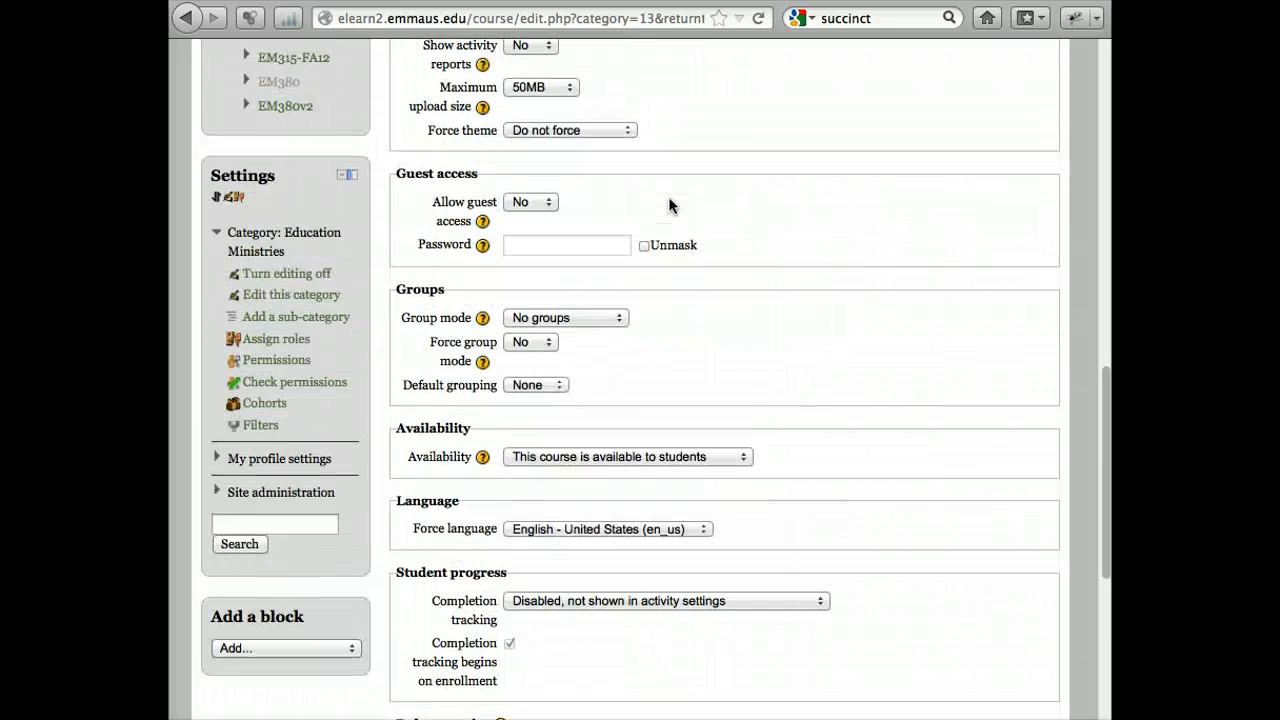
scroll(668, 205, "up", 5)
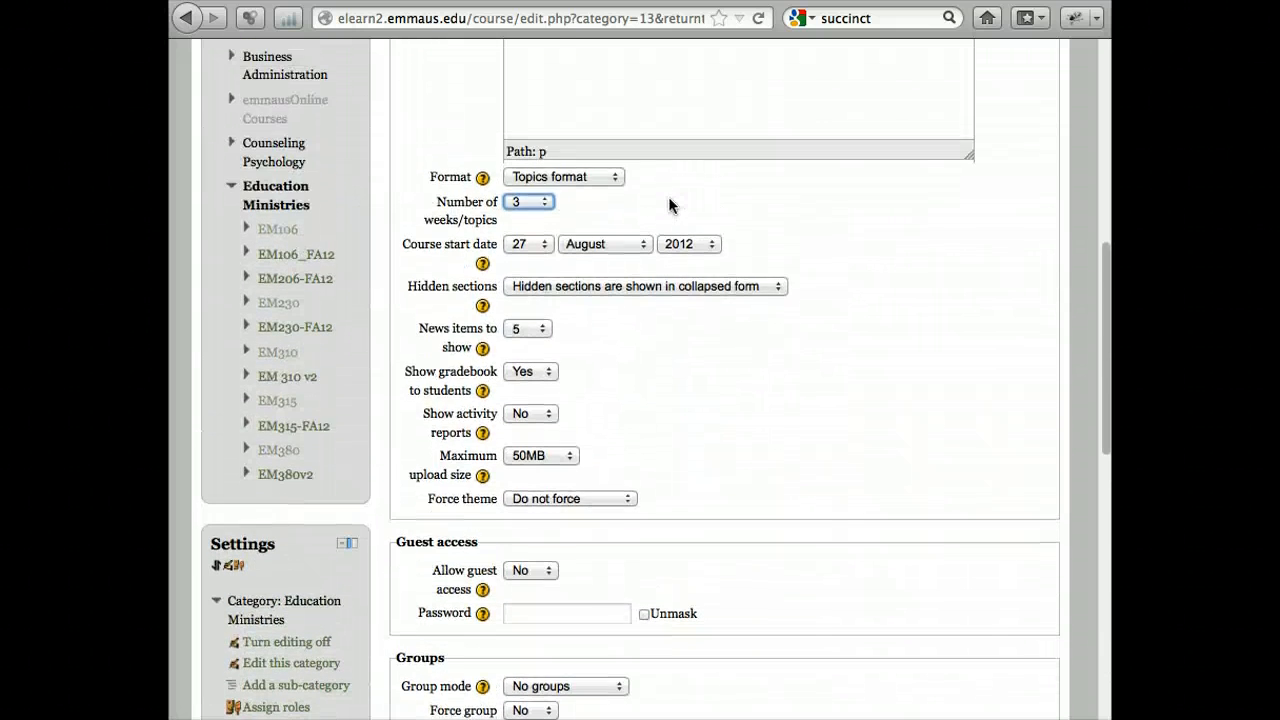
scroll(668, 205, "down", 12)
scroll(669, 199, "down", 1)
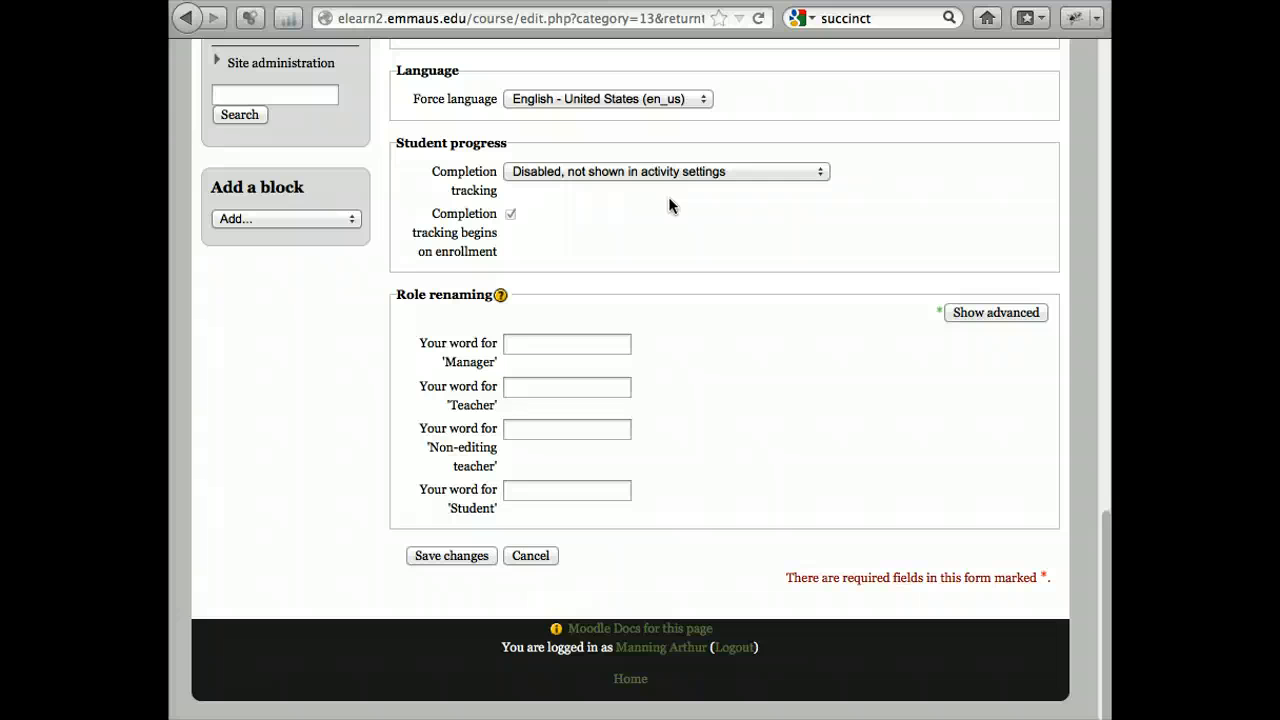
left_click(472, 555)
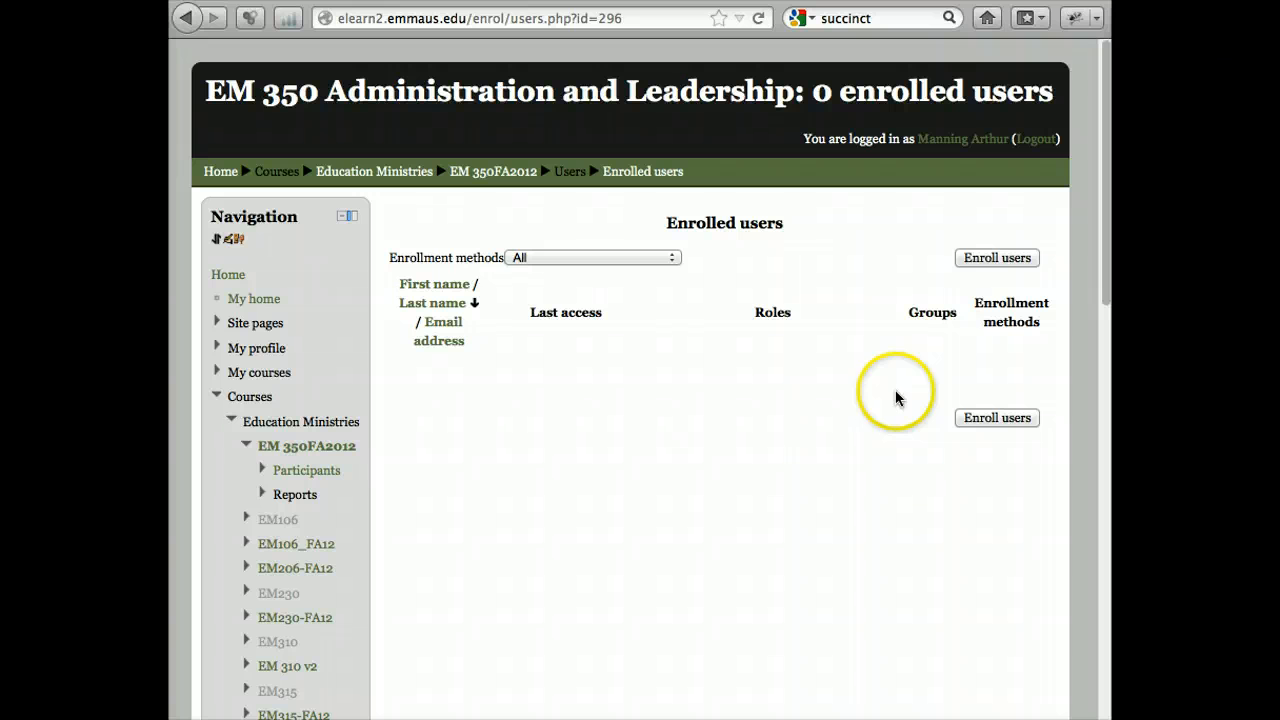
- Open user enrollment for the new course and search for the instructor by surname
left_click(995, 259)
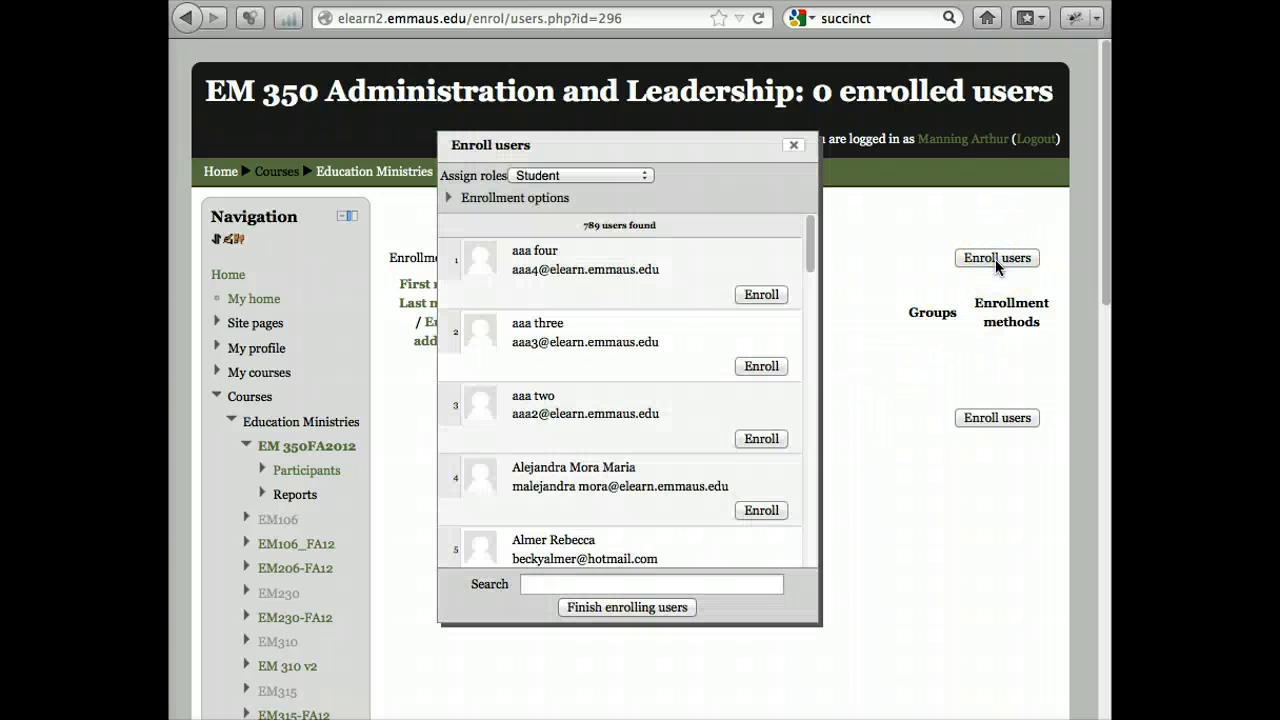
left_click(574, 586)
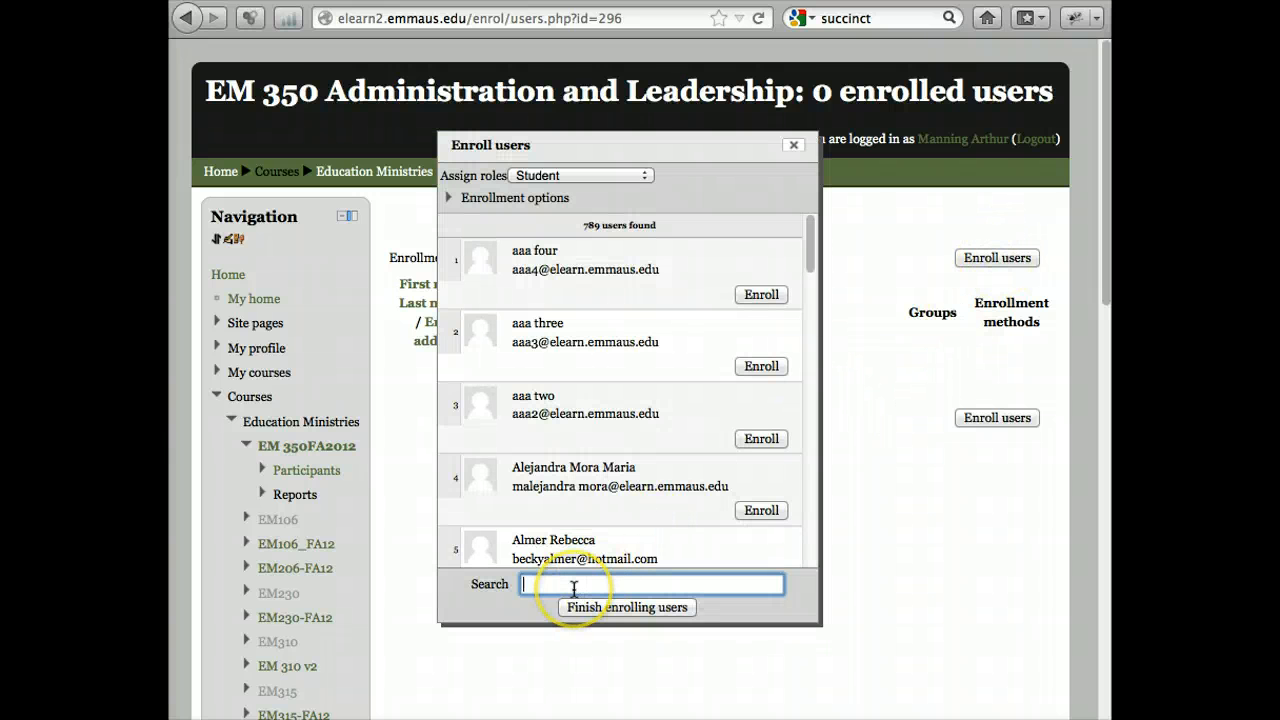
type("routel")
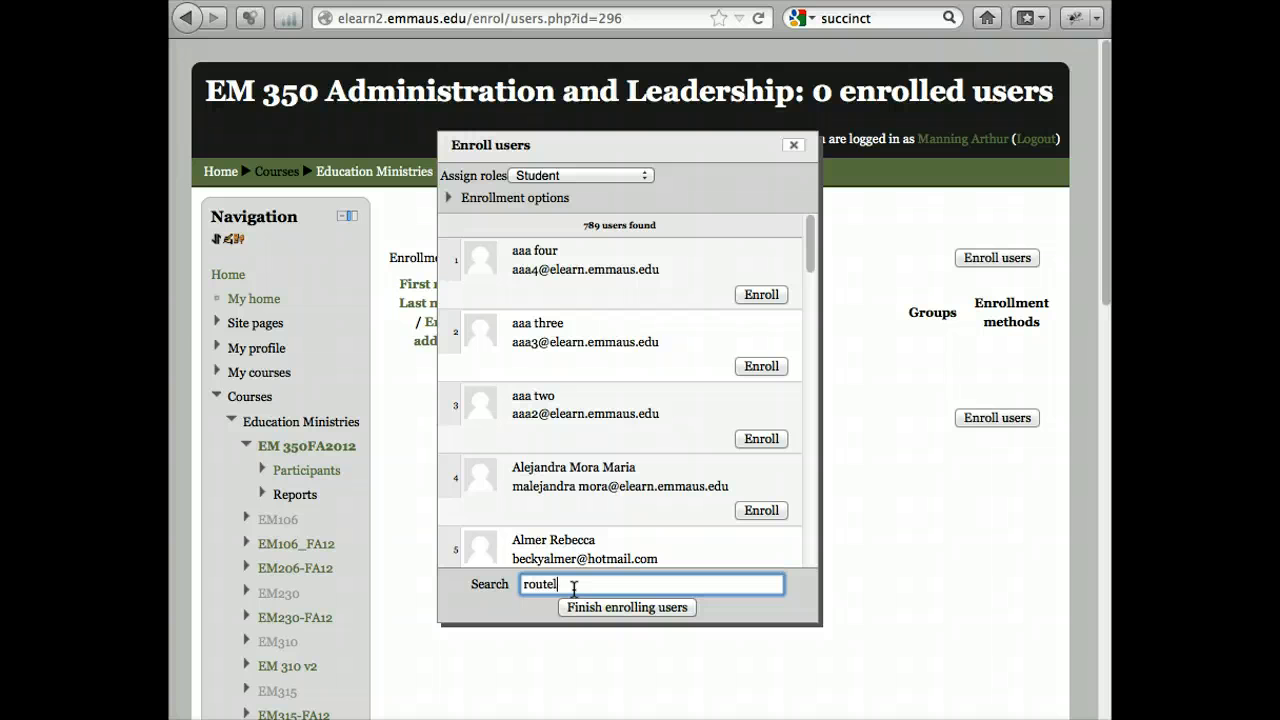
type("ey")
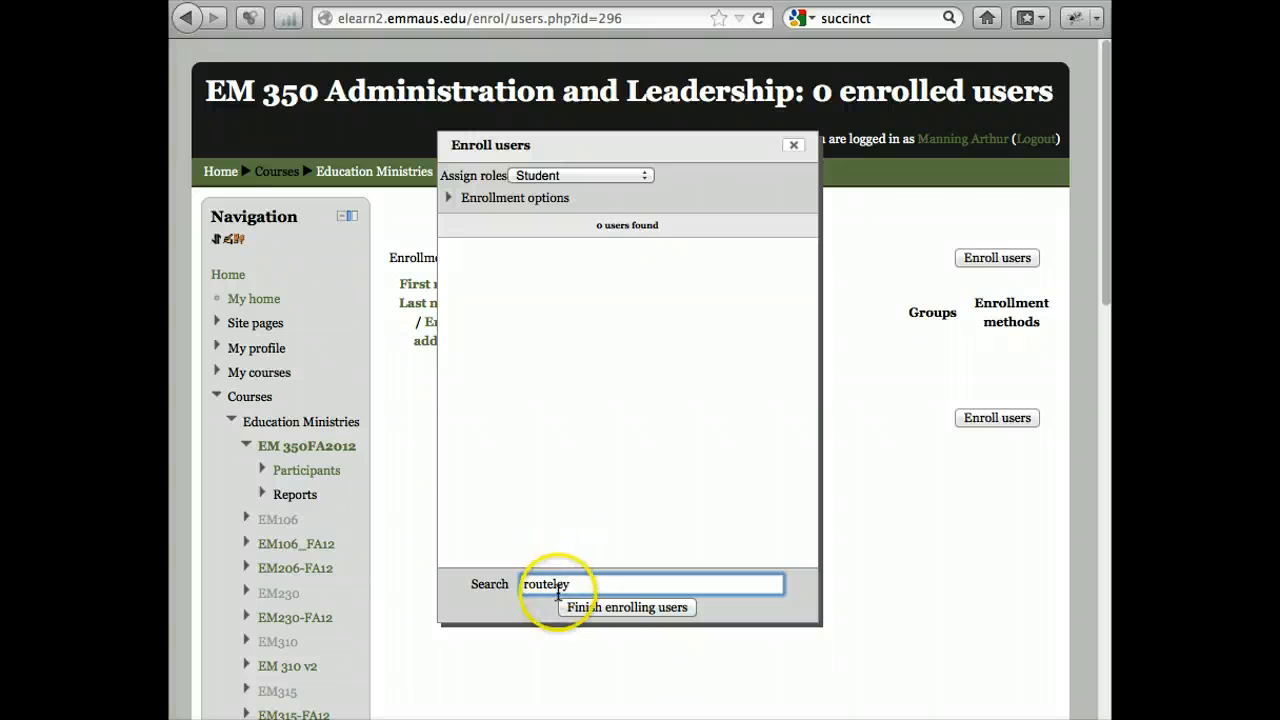
left_click(554, 586)
key("BackSpace")
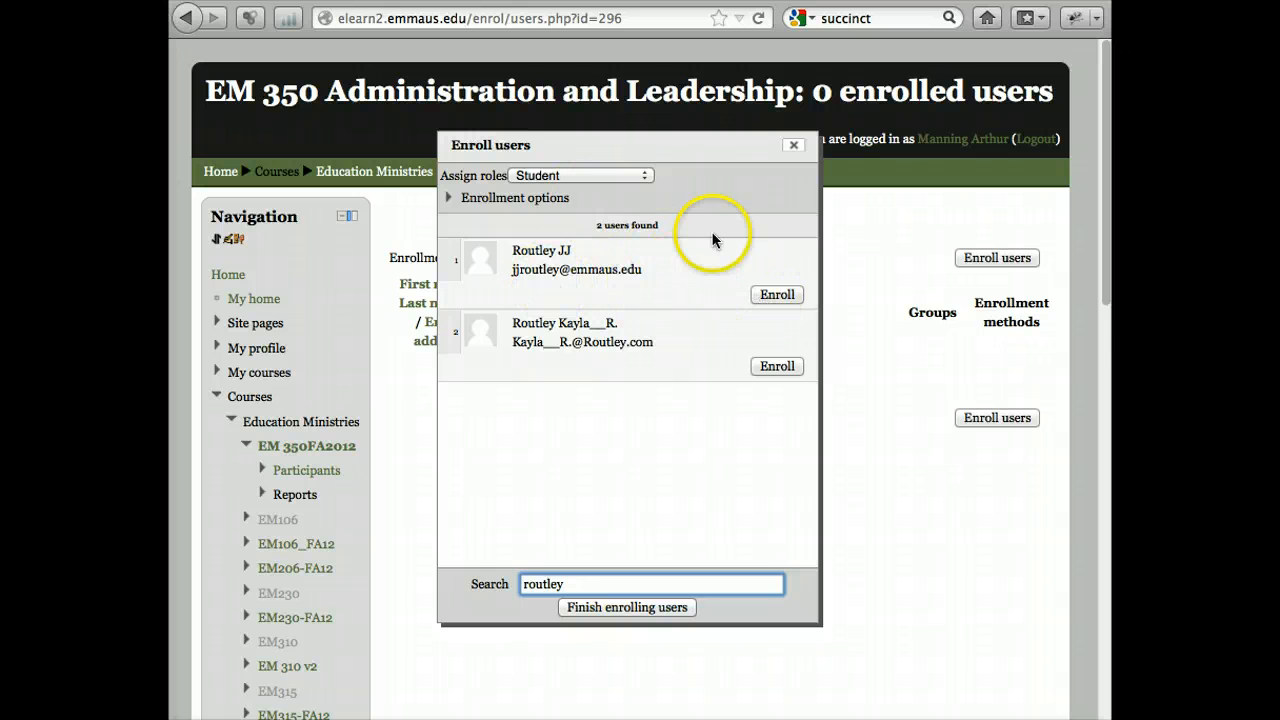
- Enroll the instructor with the emmaus.edu address in the course with the Teacher role and finish enrolling users
left_click(643, 176)
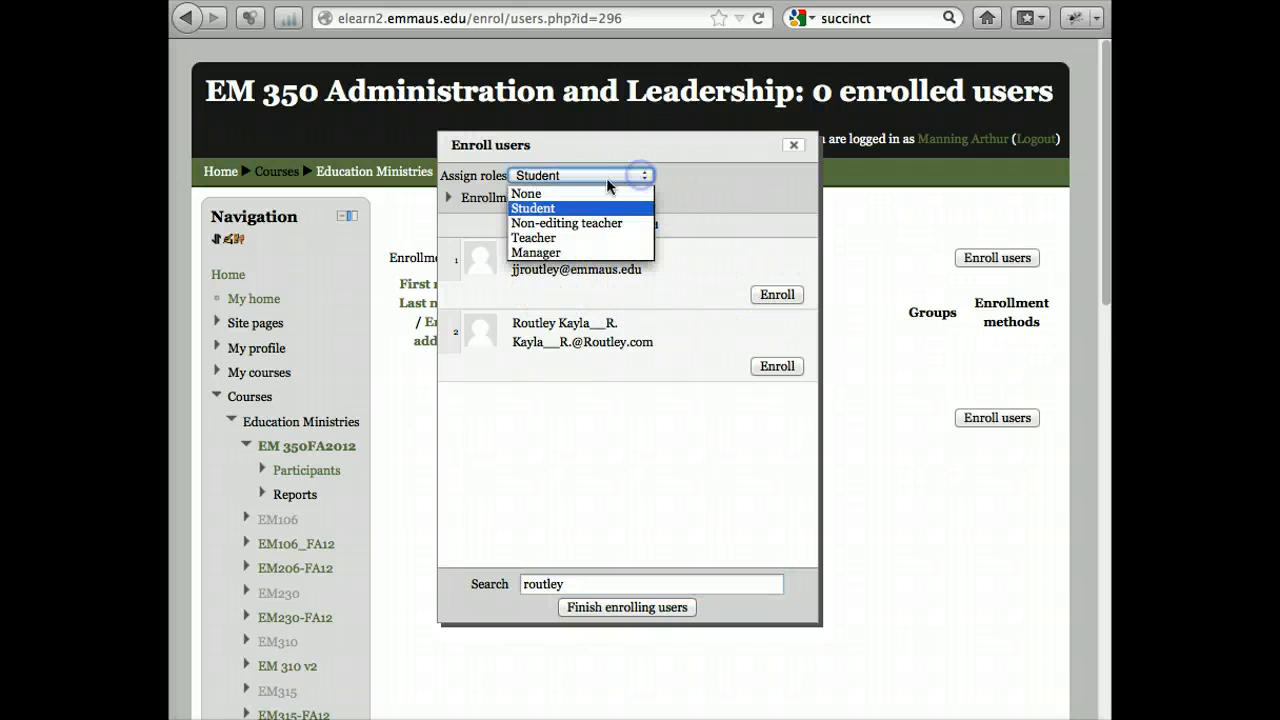
left_click(536, 238)
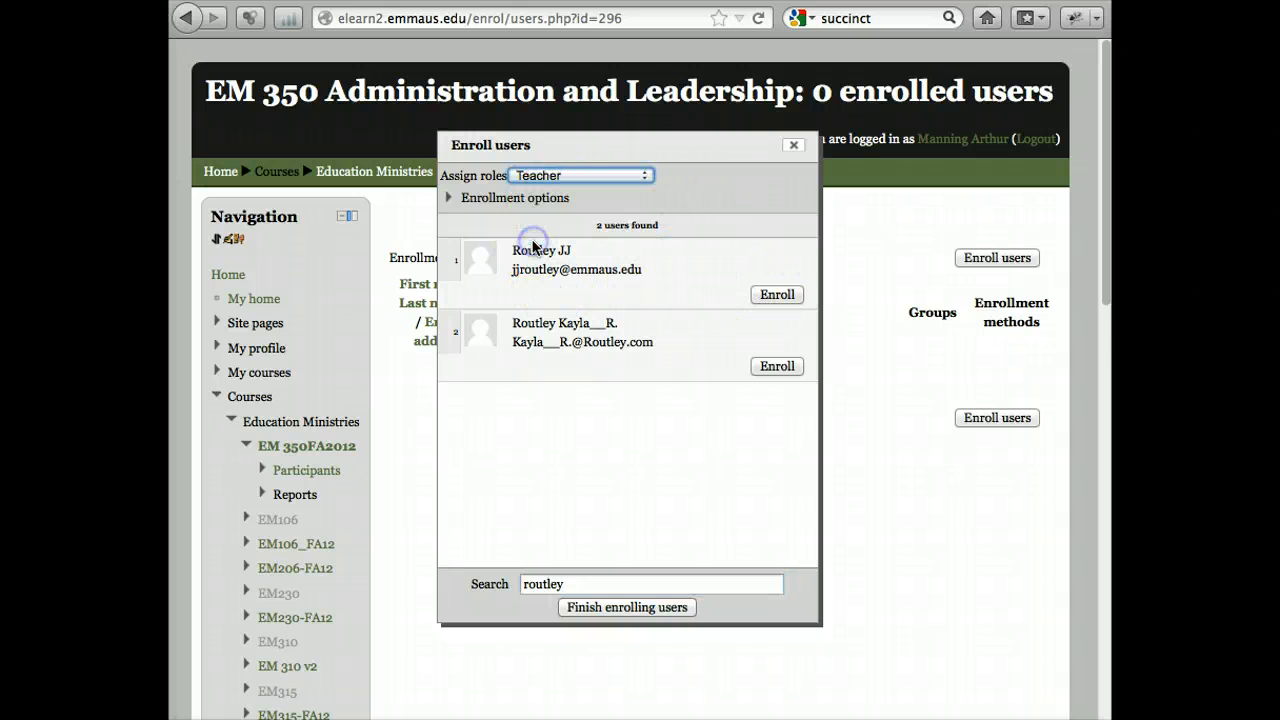
left_click(778, 295)
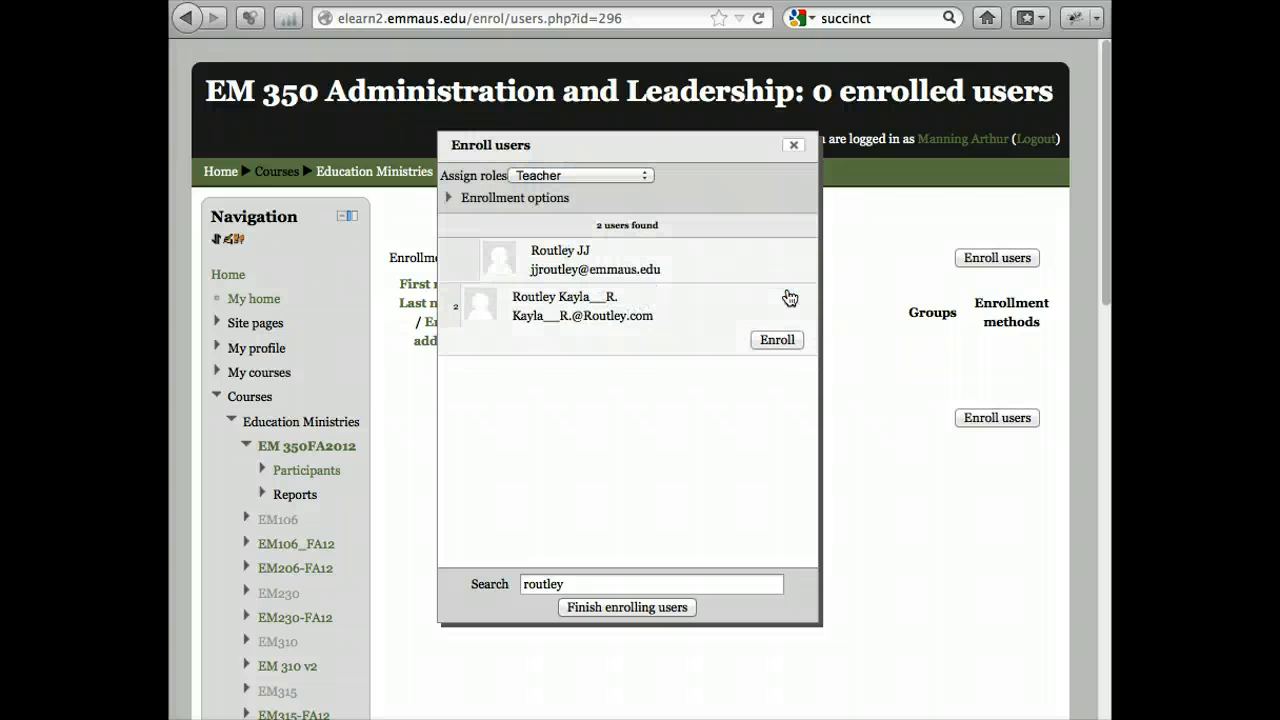
left_click(650, 607)
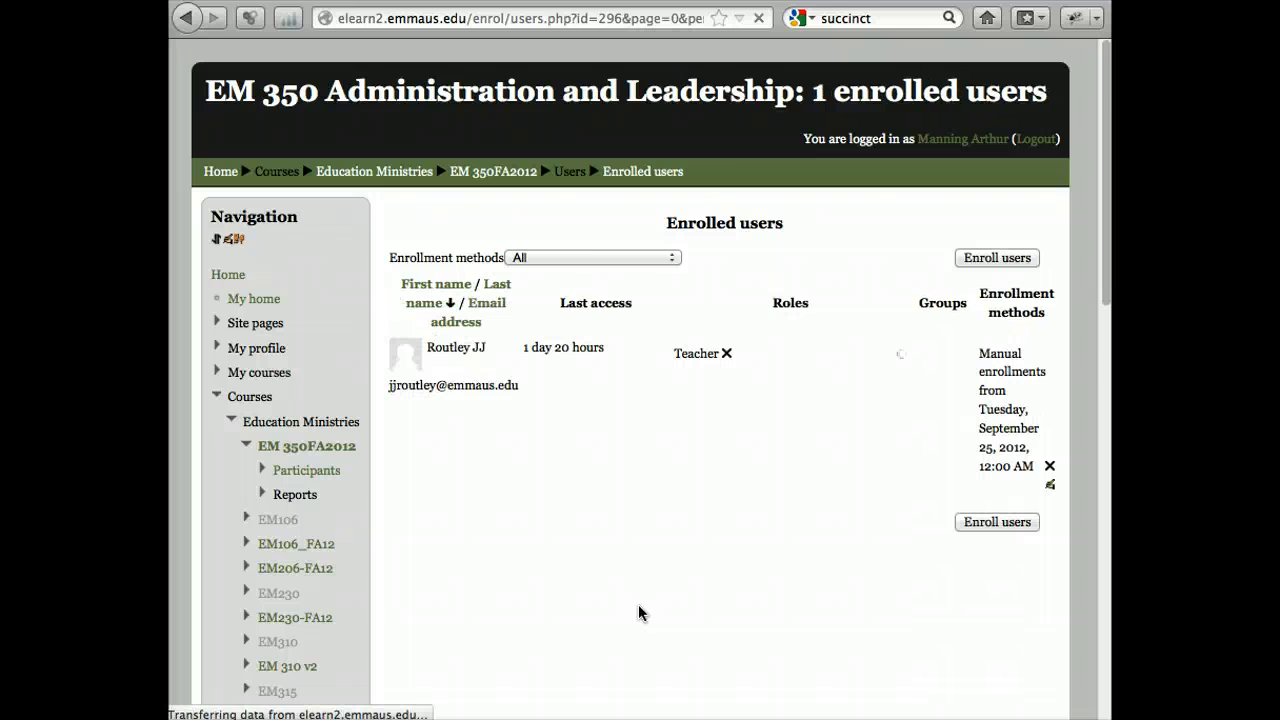
scroll(638, 605, "down", 3)
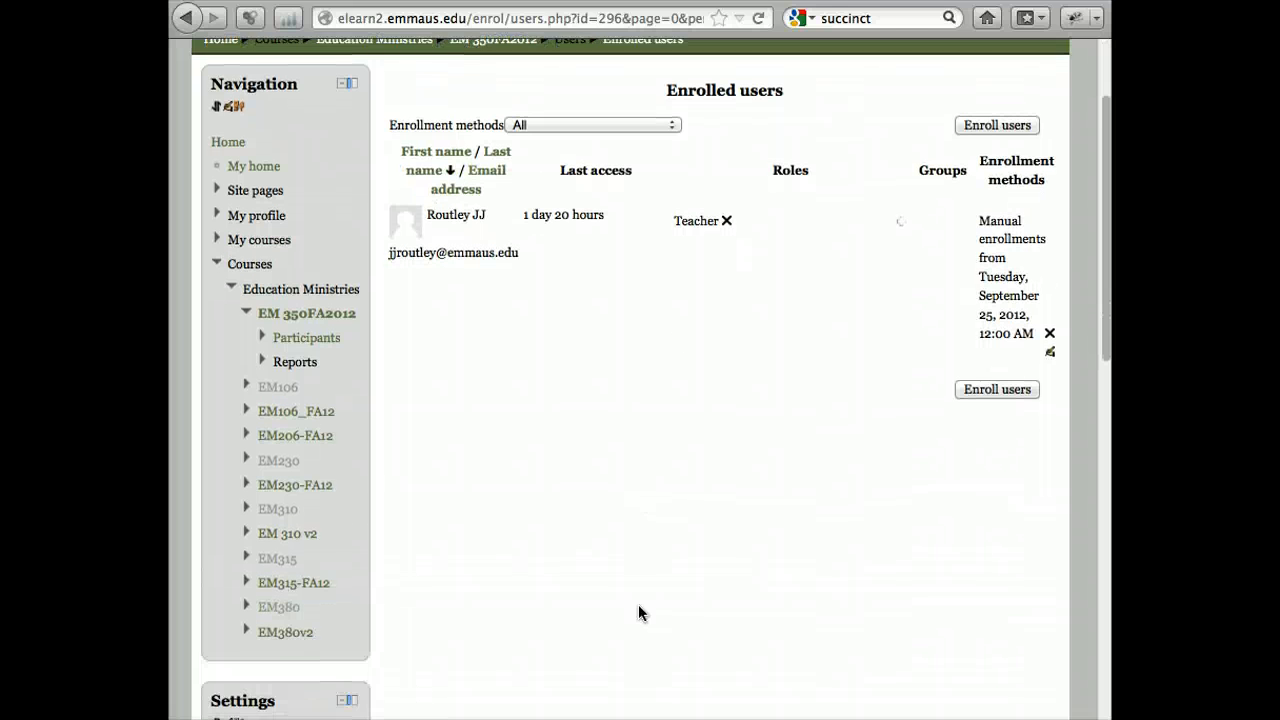
scroll(638, 613, "up", 3)
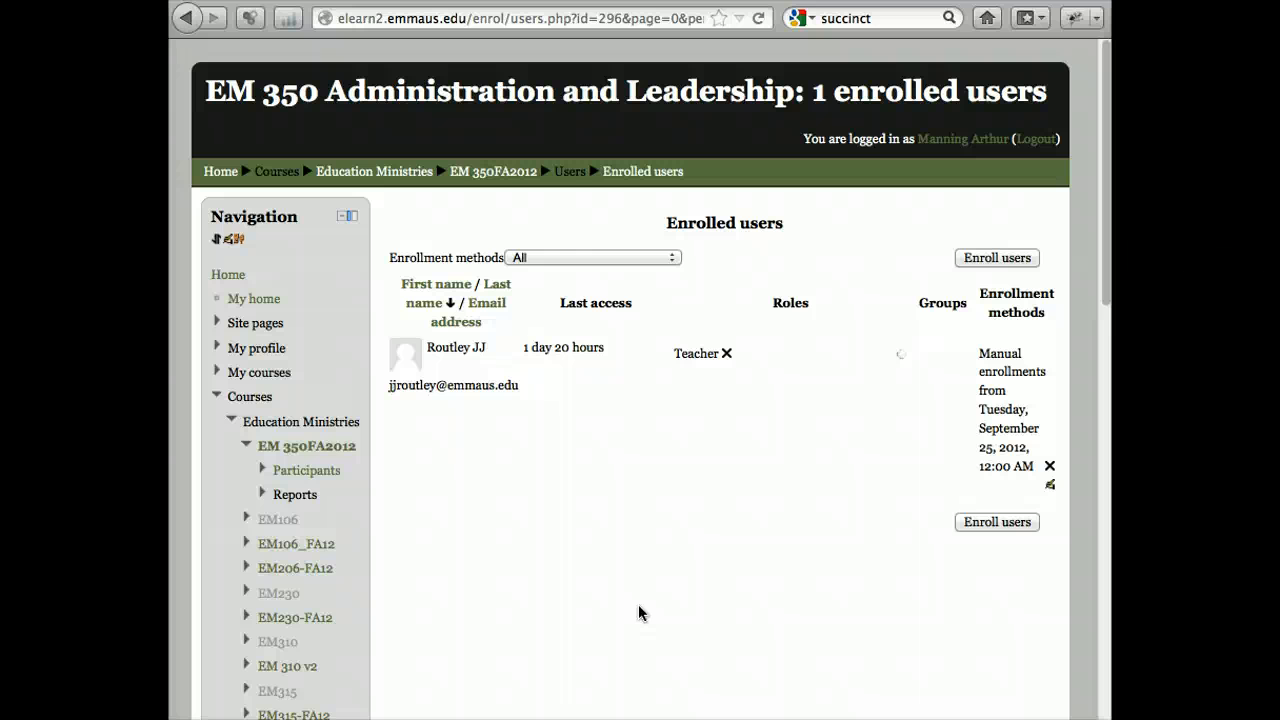
- Open the EM 350FA2012 course page, view it with editing turned off, and turn editing back on
left_click(489, 176)
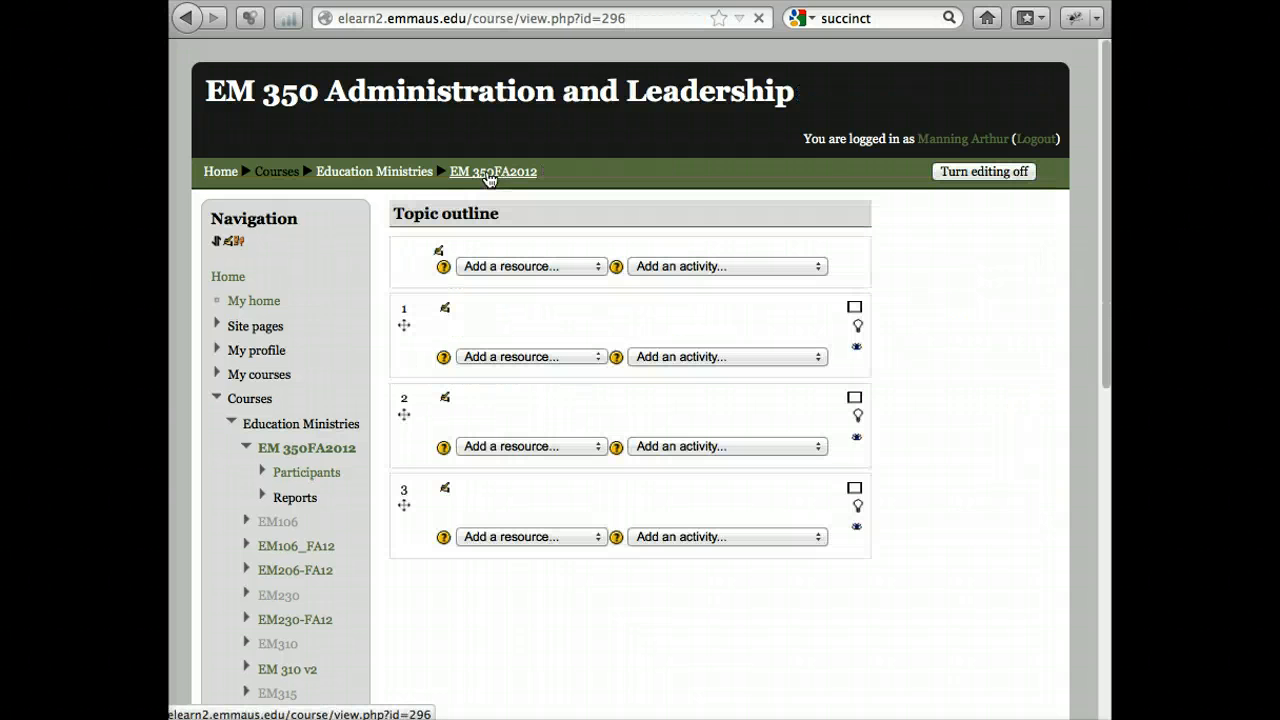
left_click(485, 205)
scroll(451, 606, "down", 8)
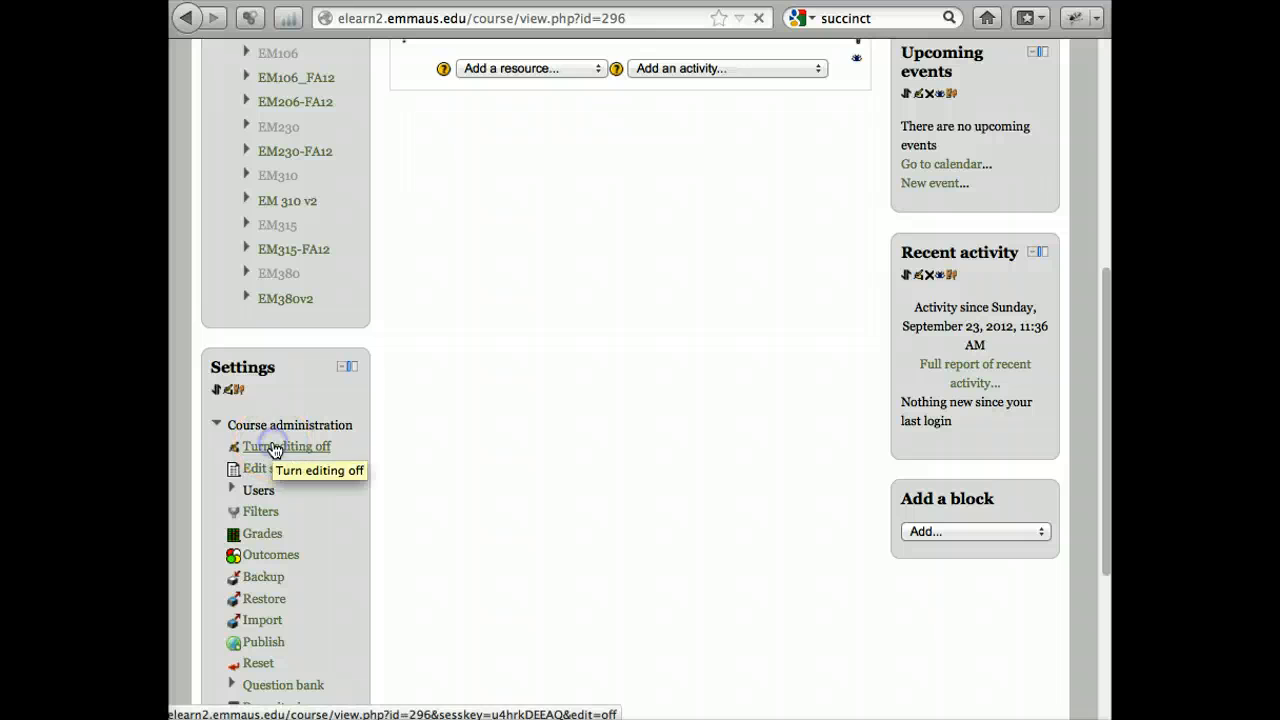
left_click(272, 447)
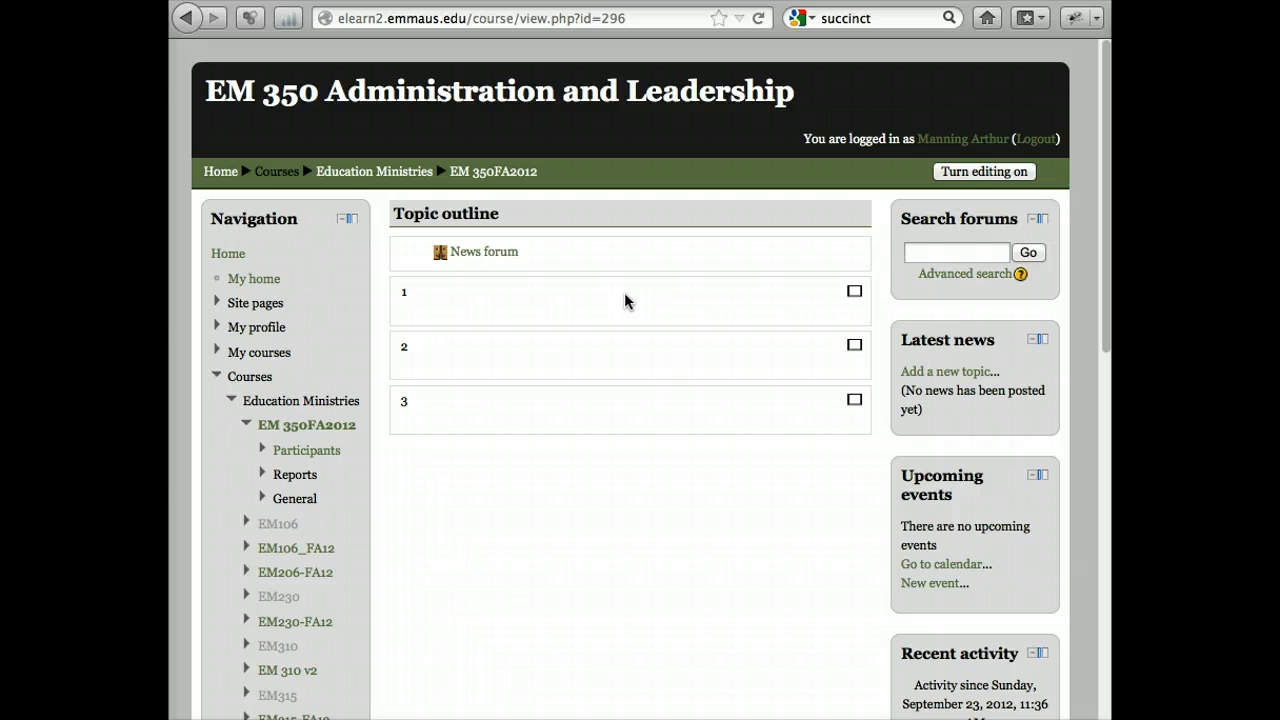
scroll(624, 293, "down", 5)
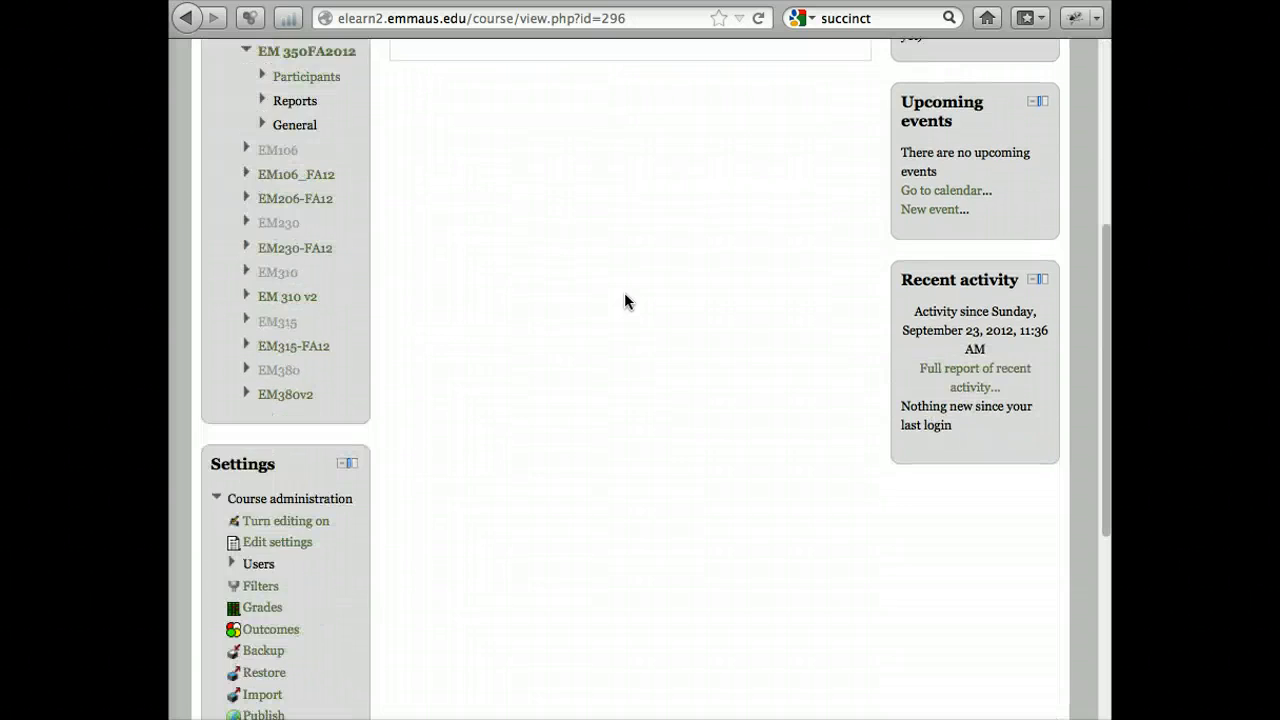
left_click(281, 522)
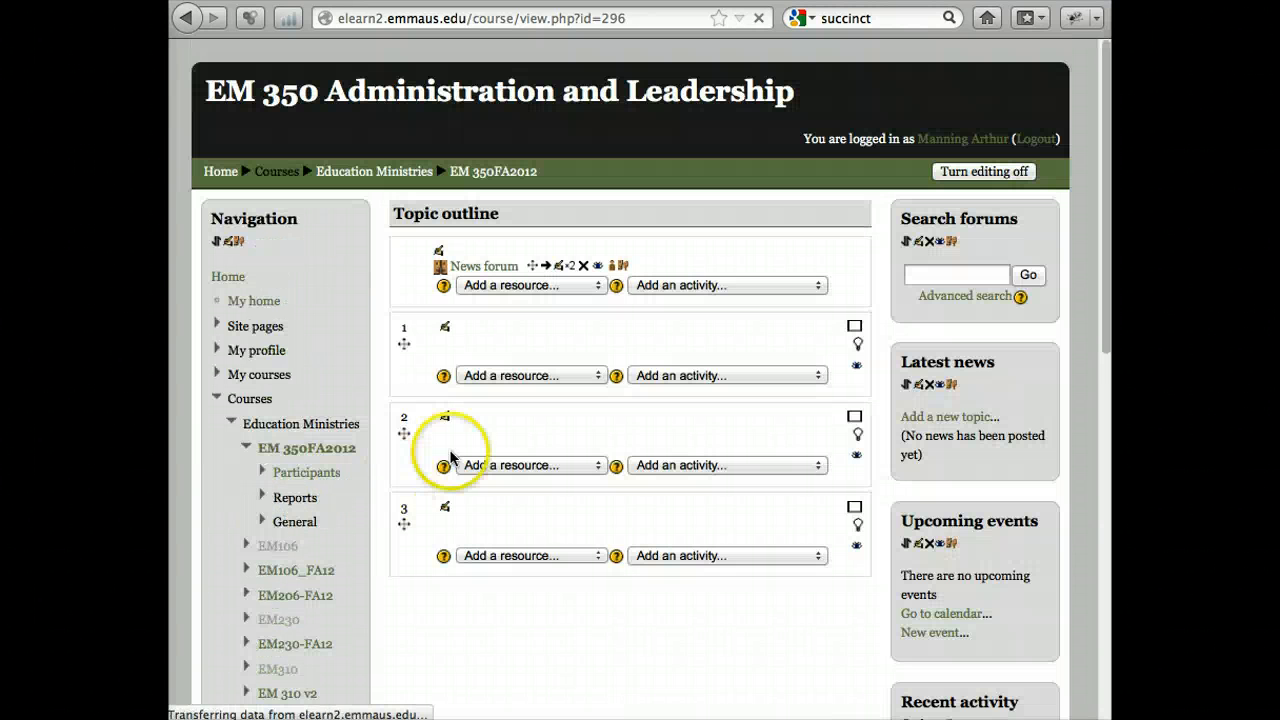
- Add a Folder resource to the general section above topic 1 and name it "Course-Related Files"
left_click(597, 286)
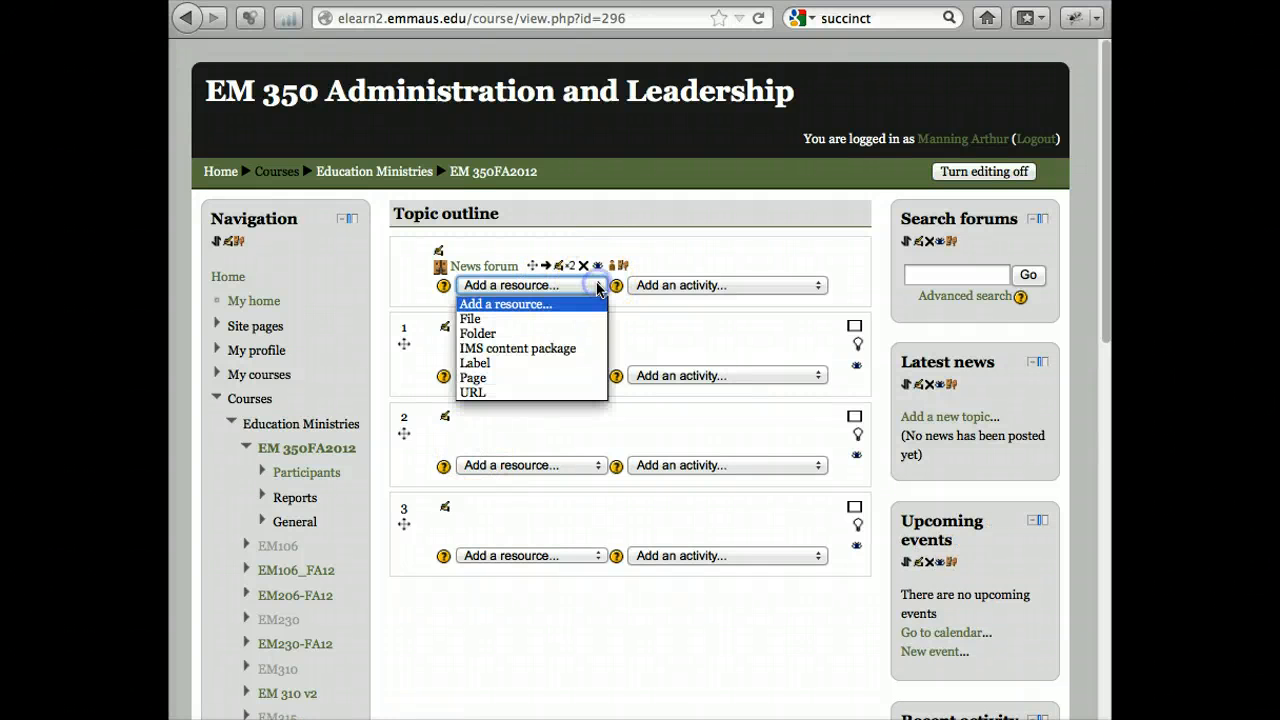
left_click(477, 334)
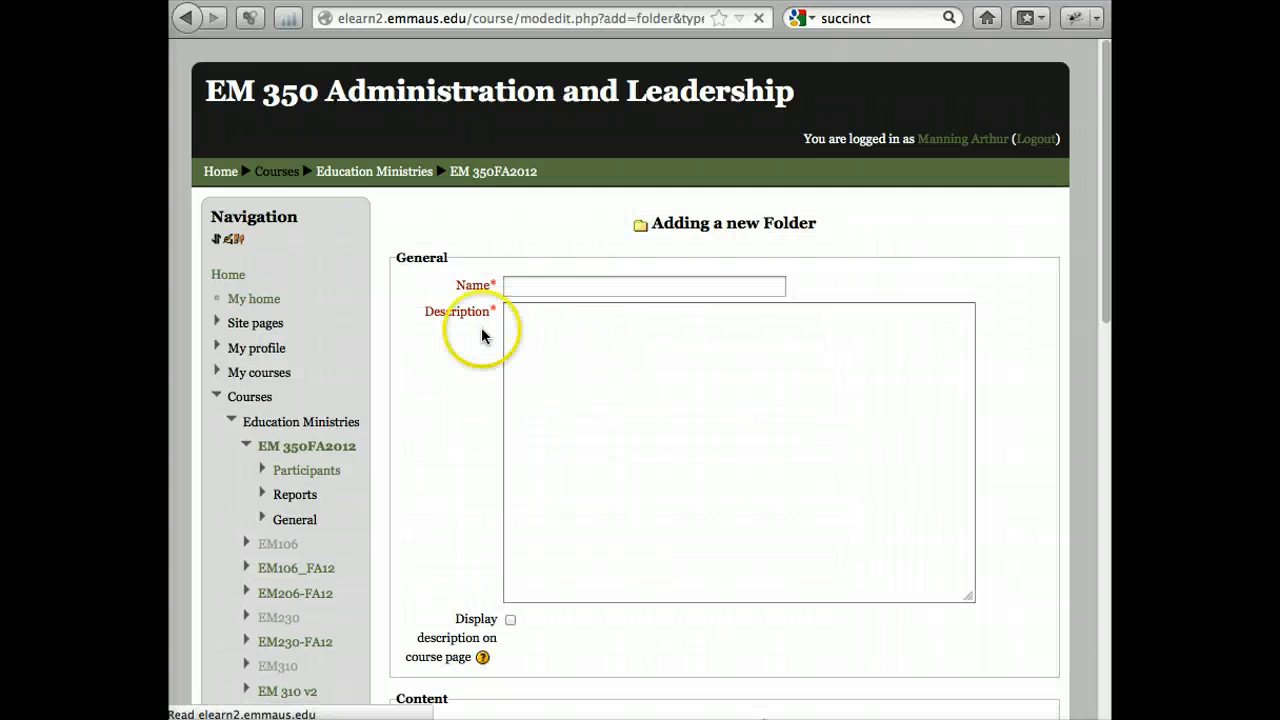
left_click(527, 291)
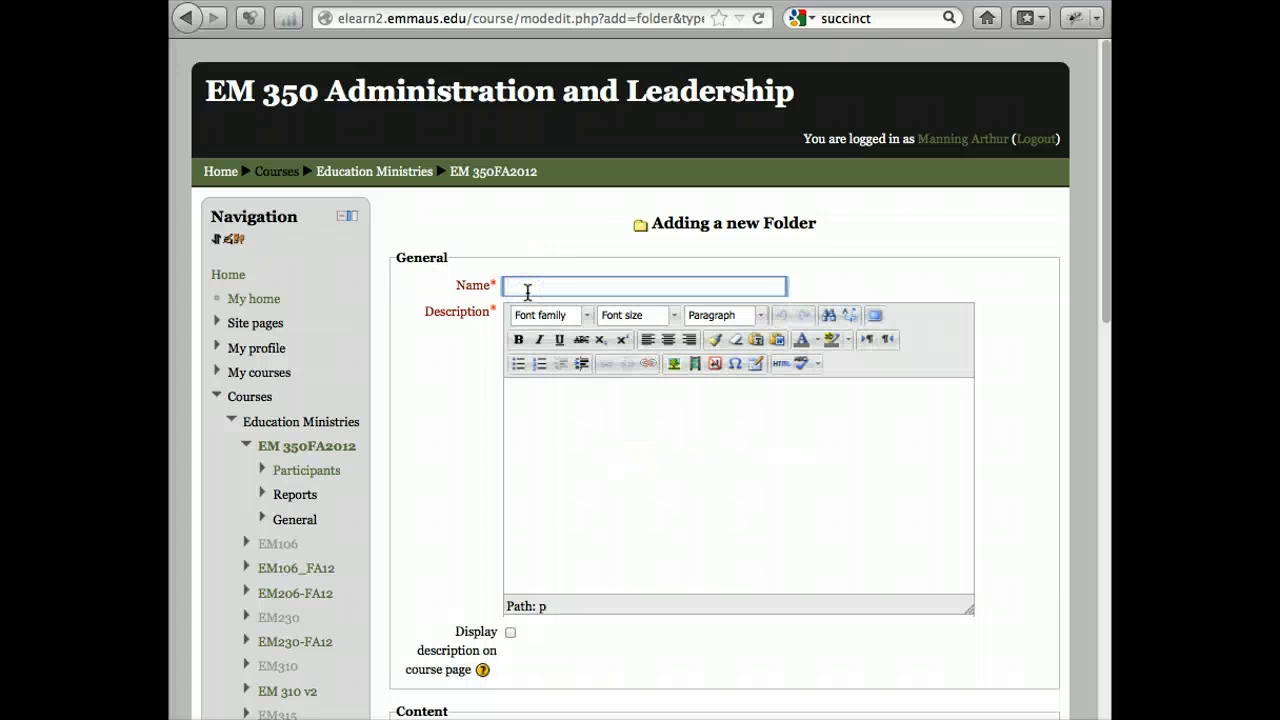
type("Course-Related Files")
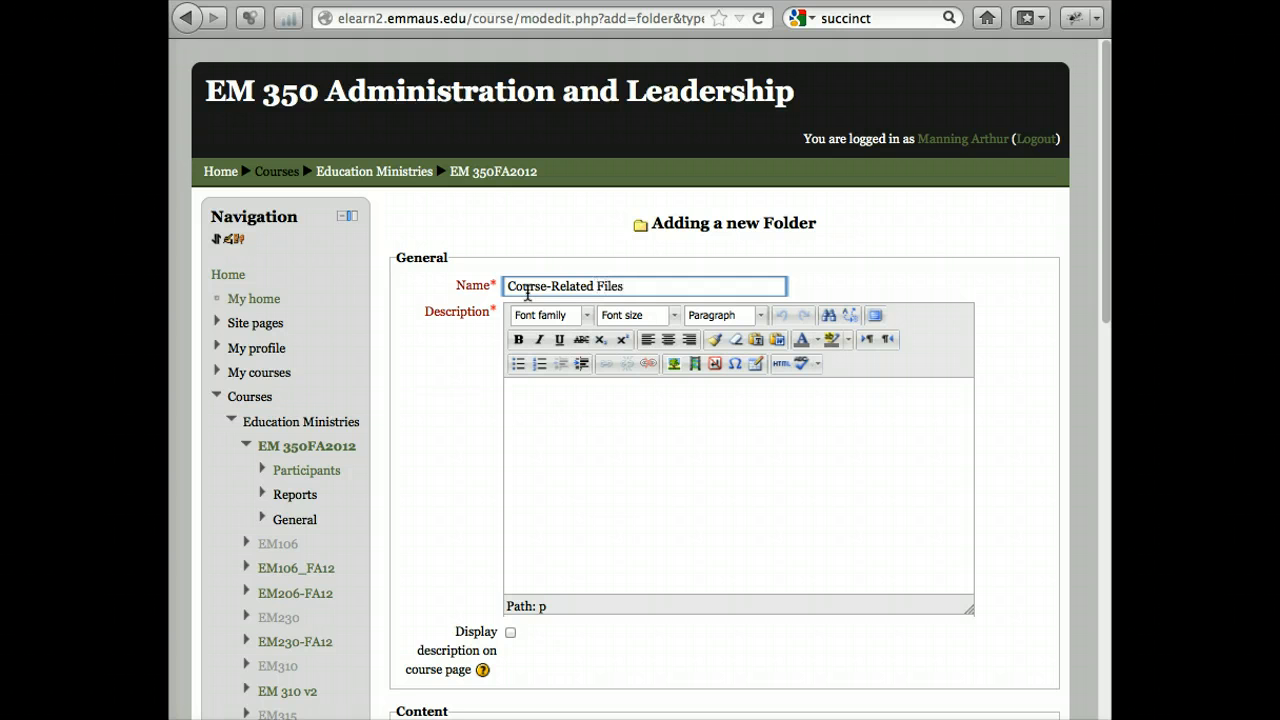
- Describe the folder as "Check here for any files related to this course." and save and display it
left_click(549, 413)
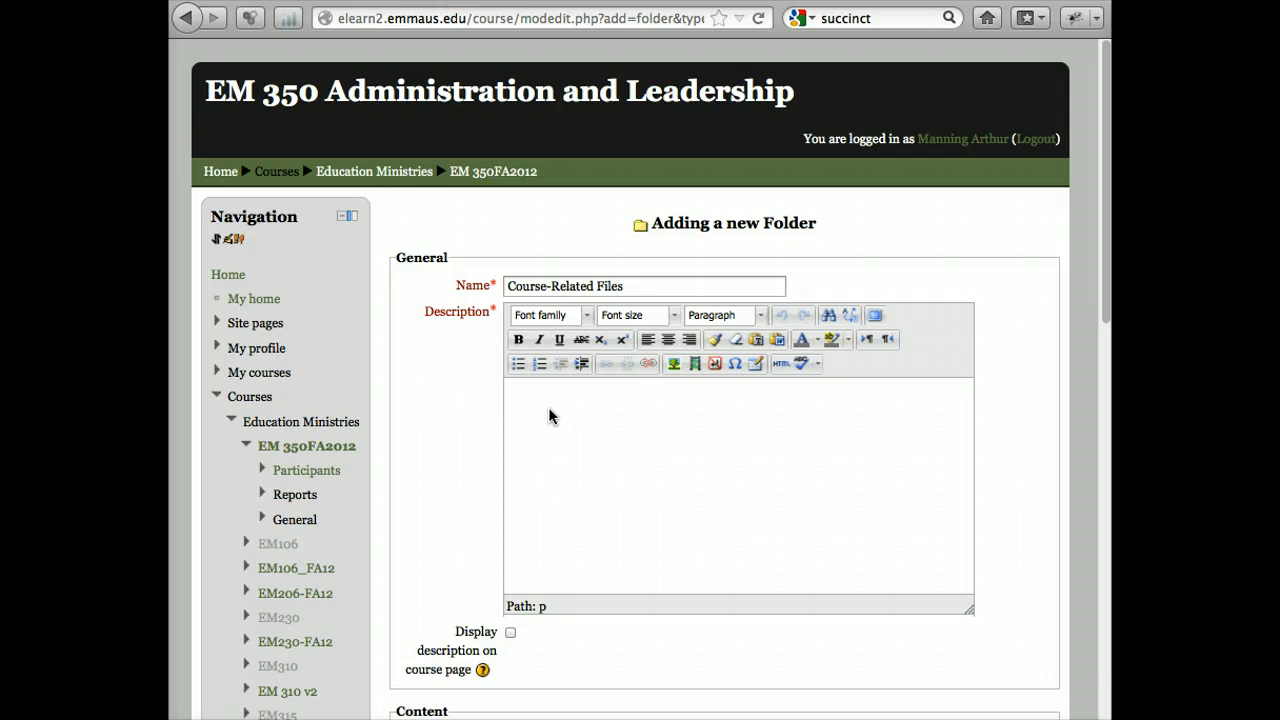
type("Check here for any files related ")
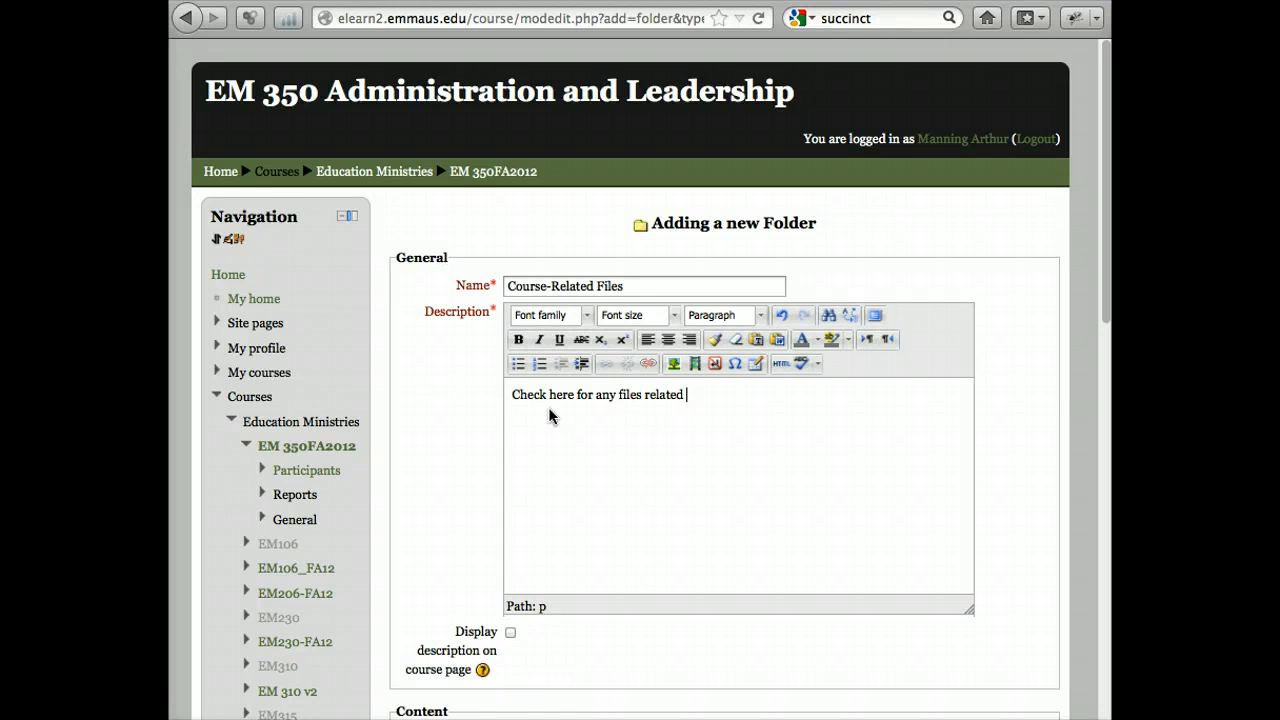
type("to this course")
type(".")
scroll(600, 450, "down", 6)
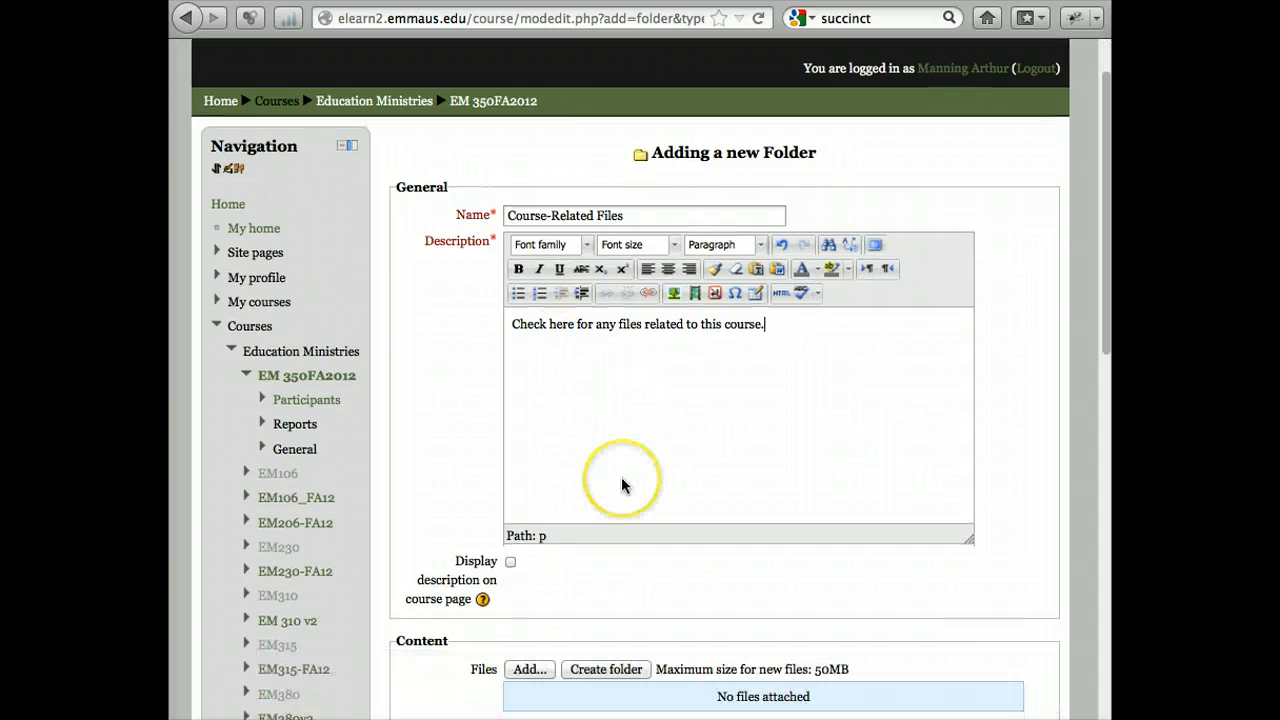
scroll(621, 478, "down", 2)
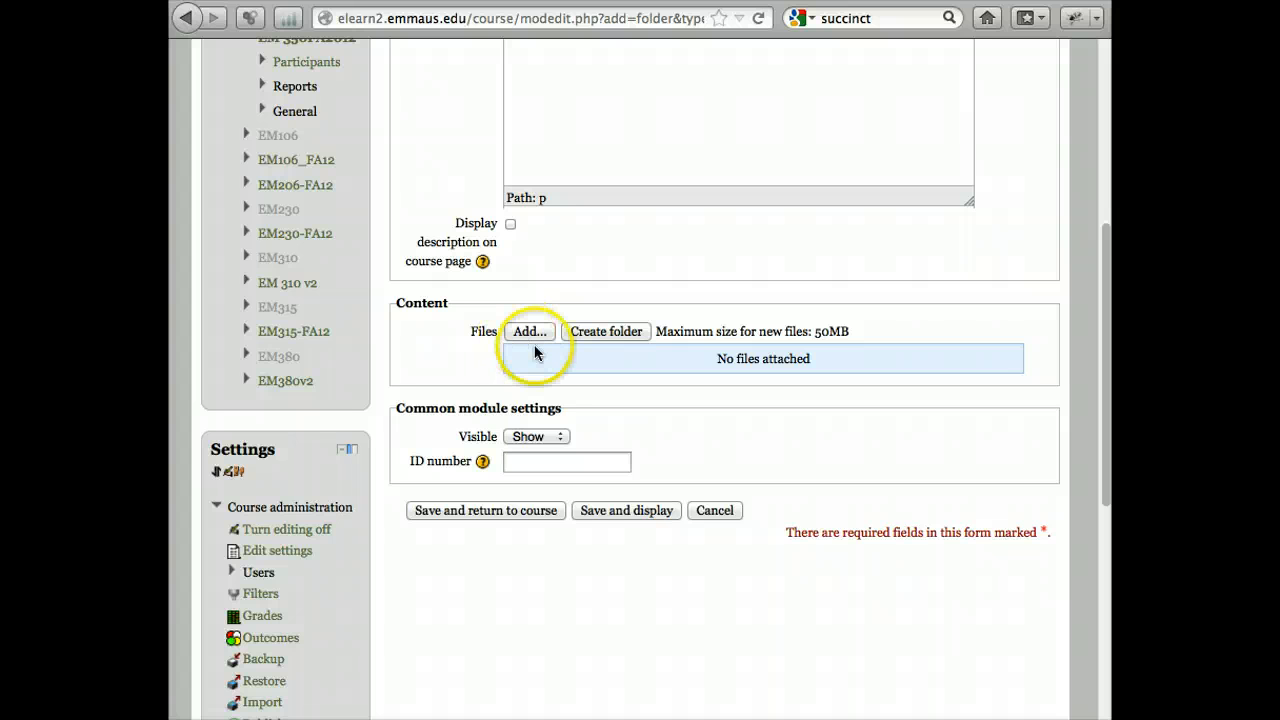
left_click(613, 511)
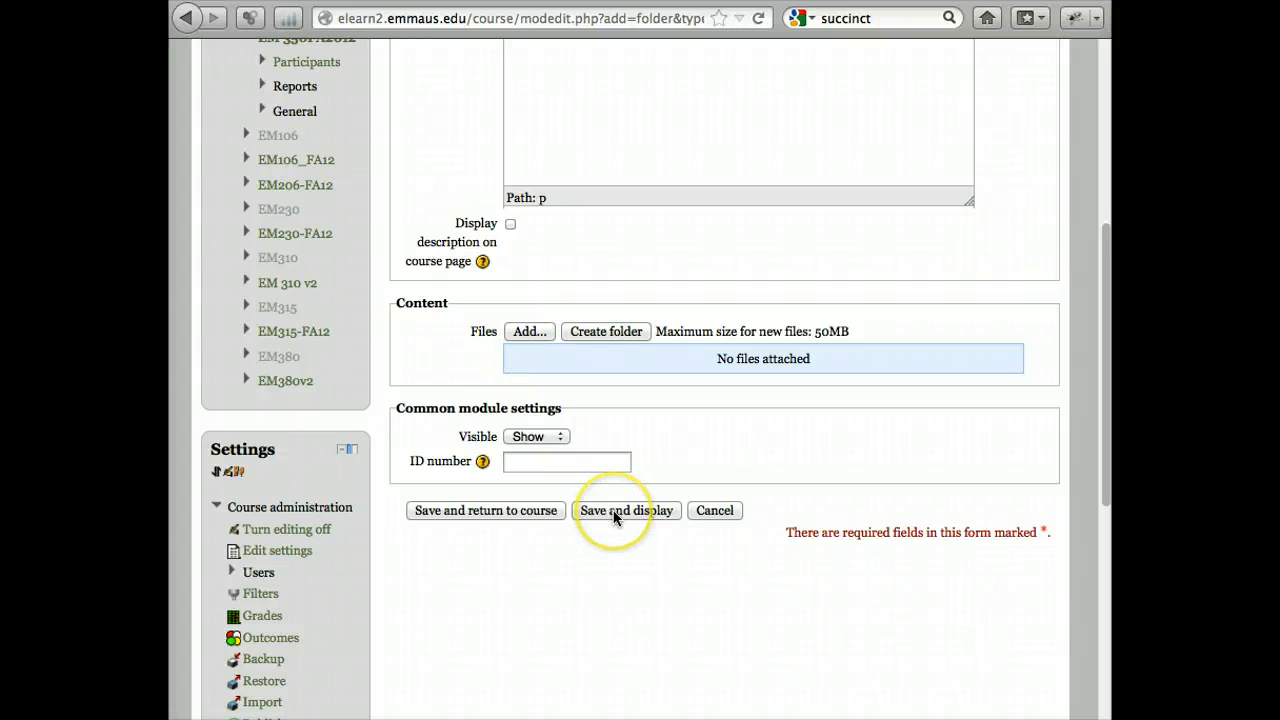
left_click(614, 517)
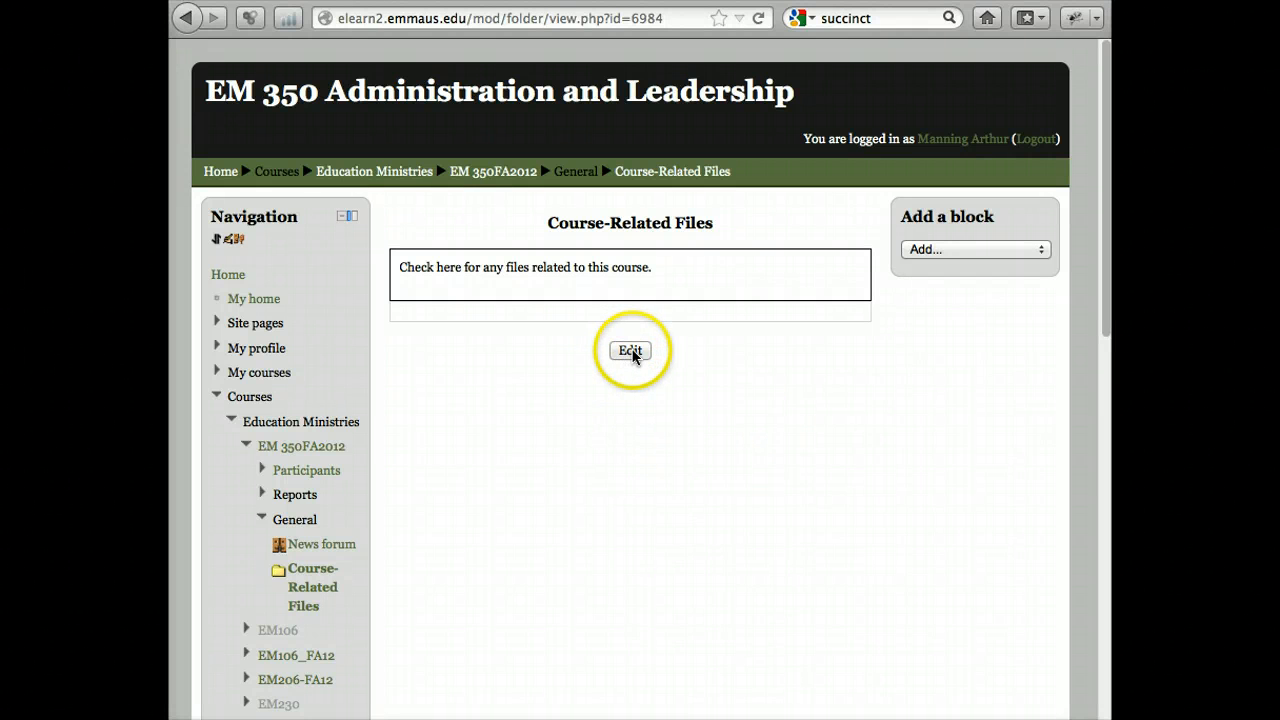
- Return to the course page, open the Course-Related Files folder for updating, and examine its description and file content options
left_click(492, 174)
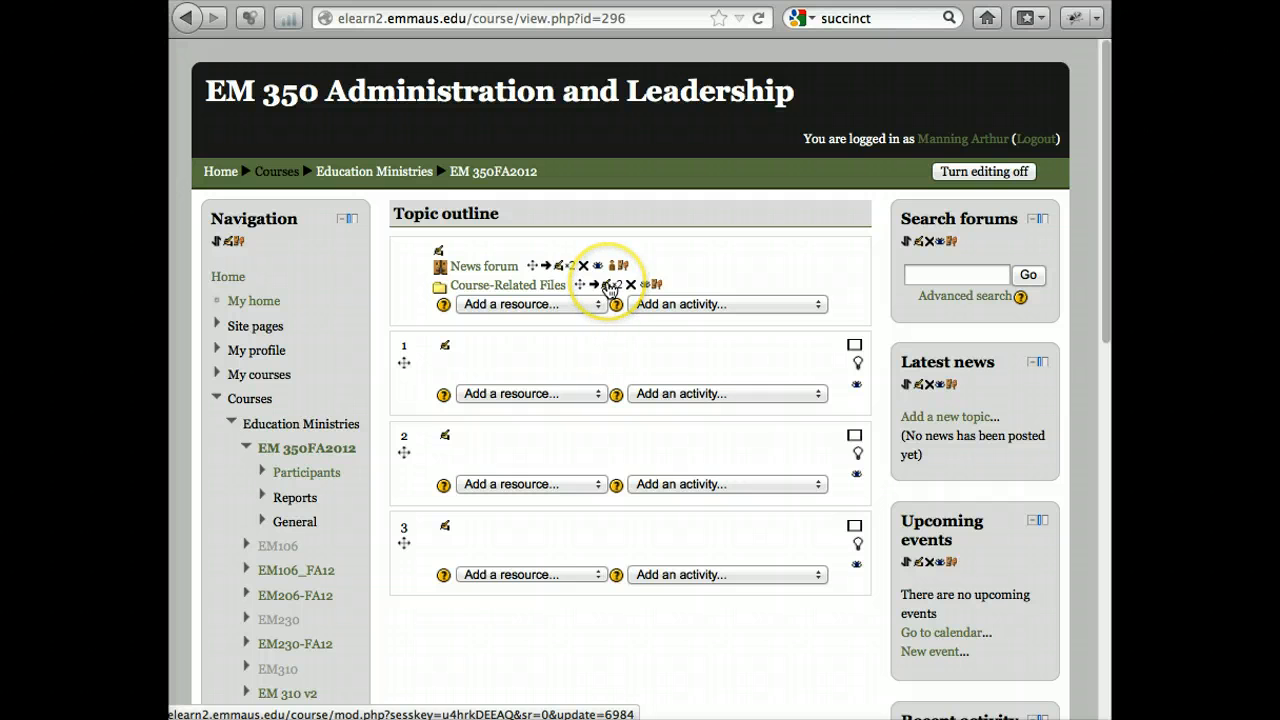
left_click(607, 286)
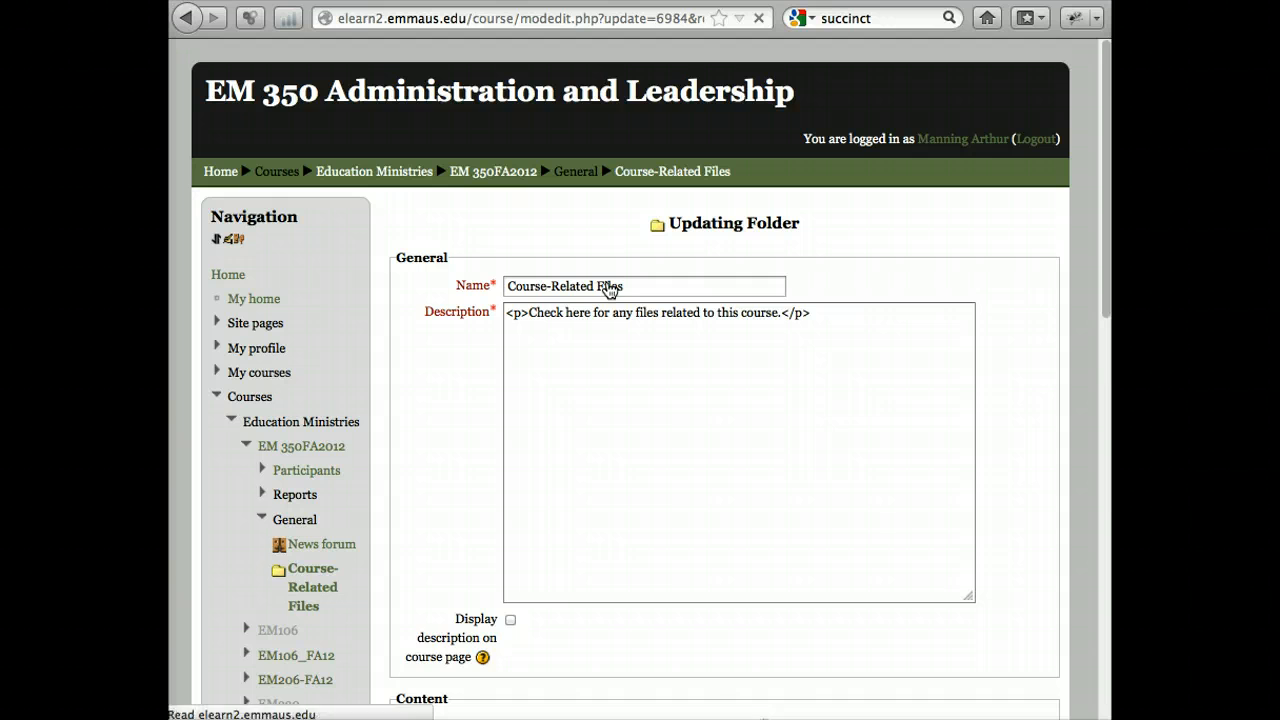
scroll(626, 491, "down", 1)
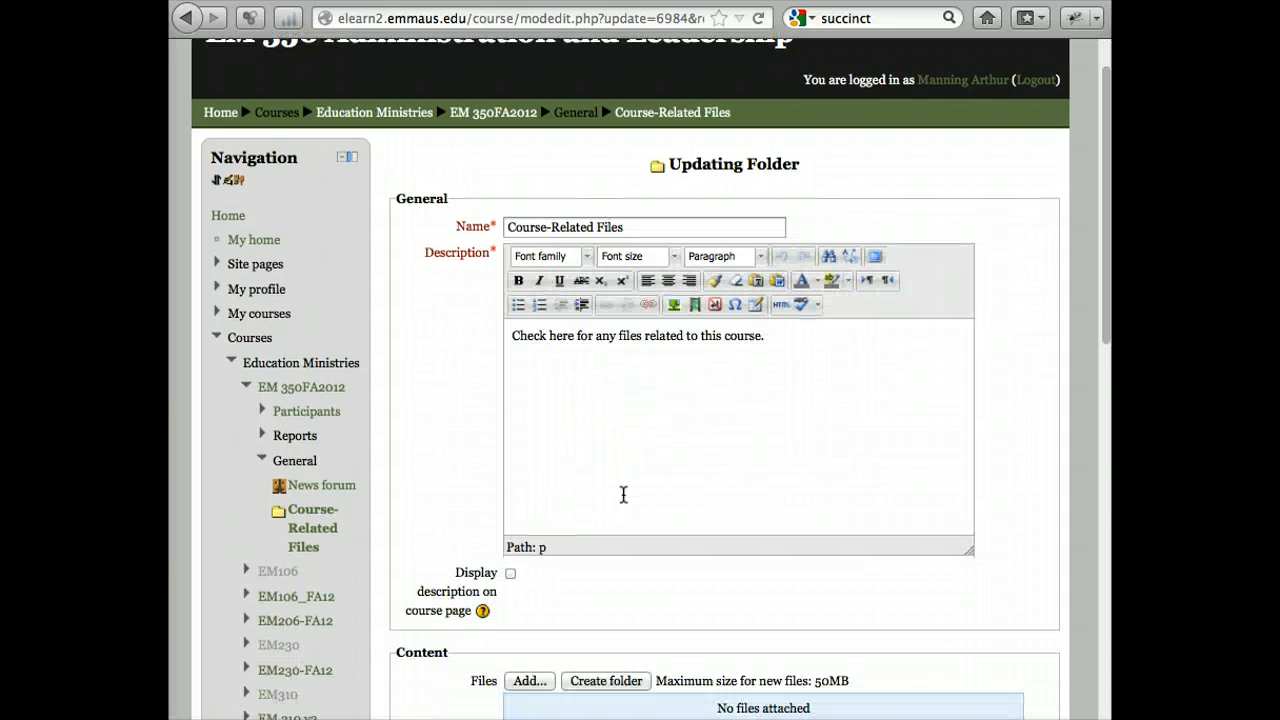
scroll(623, 494, "down", 6)
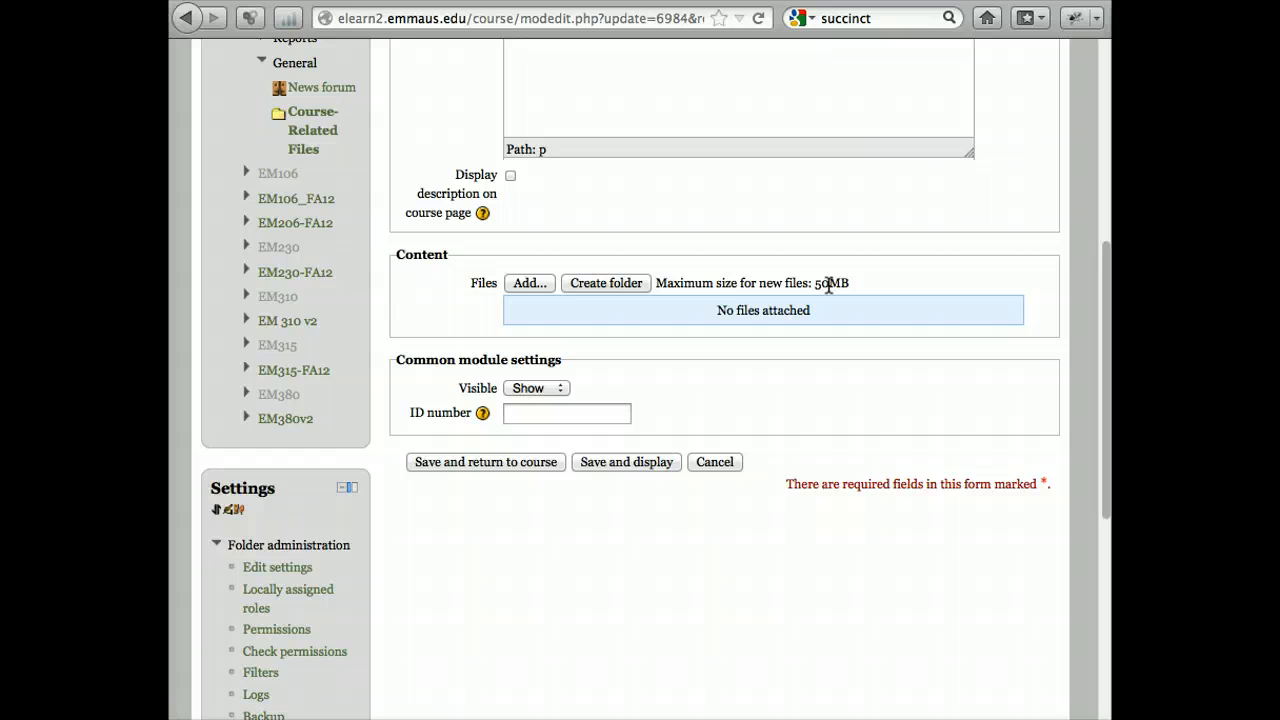
scroll(829, 285, "up", 5)
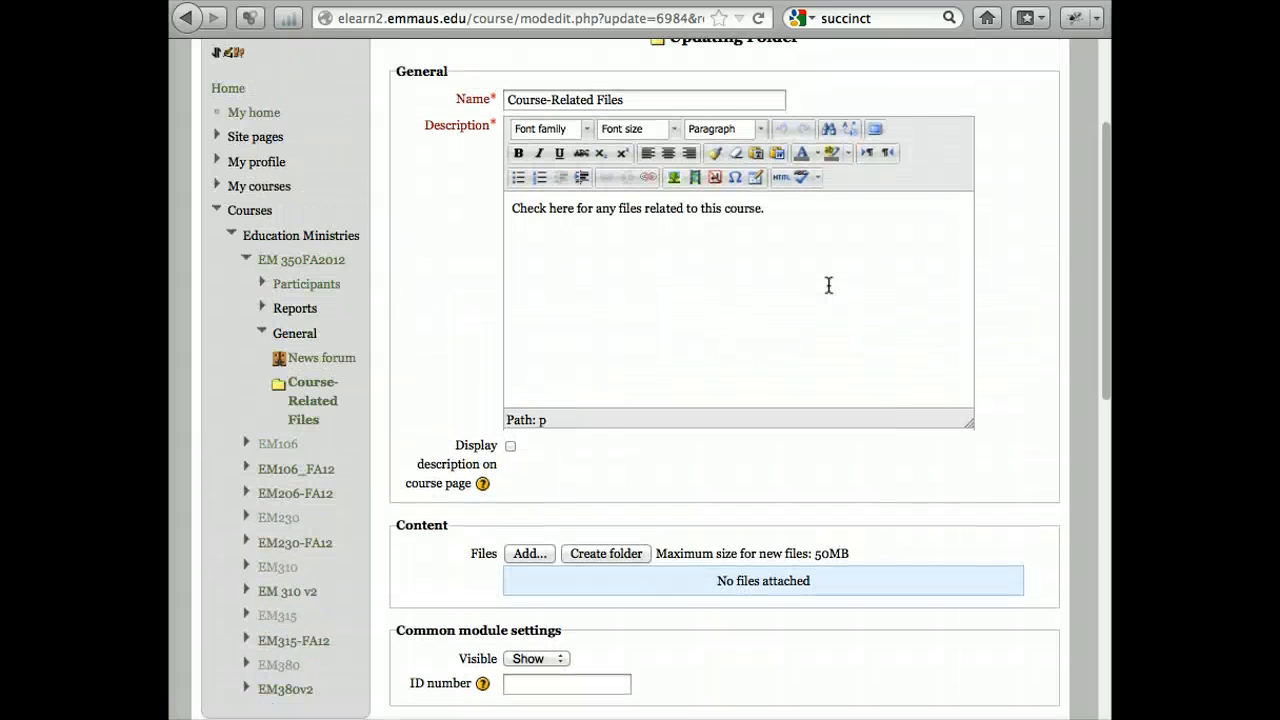
scroll(829, 285, "down", 6)
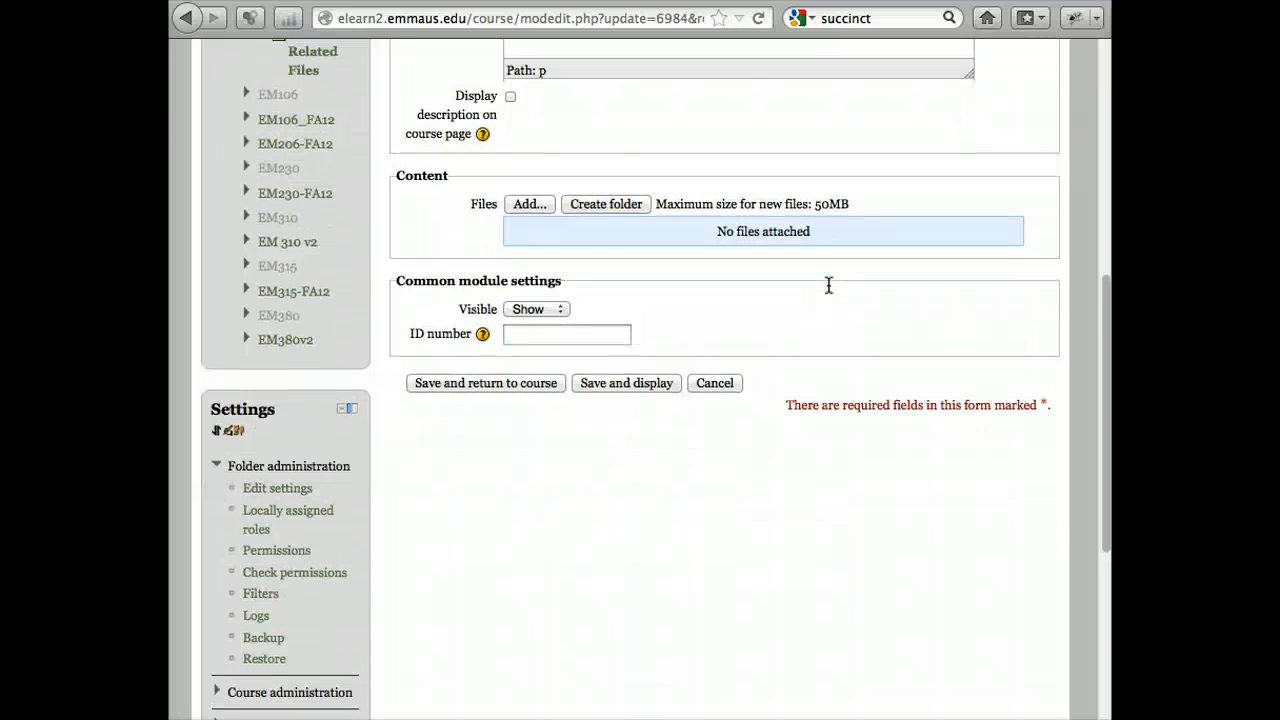
scroll(829, 285, "up", 5)
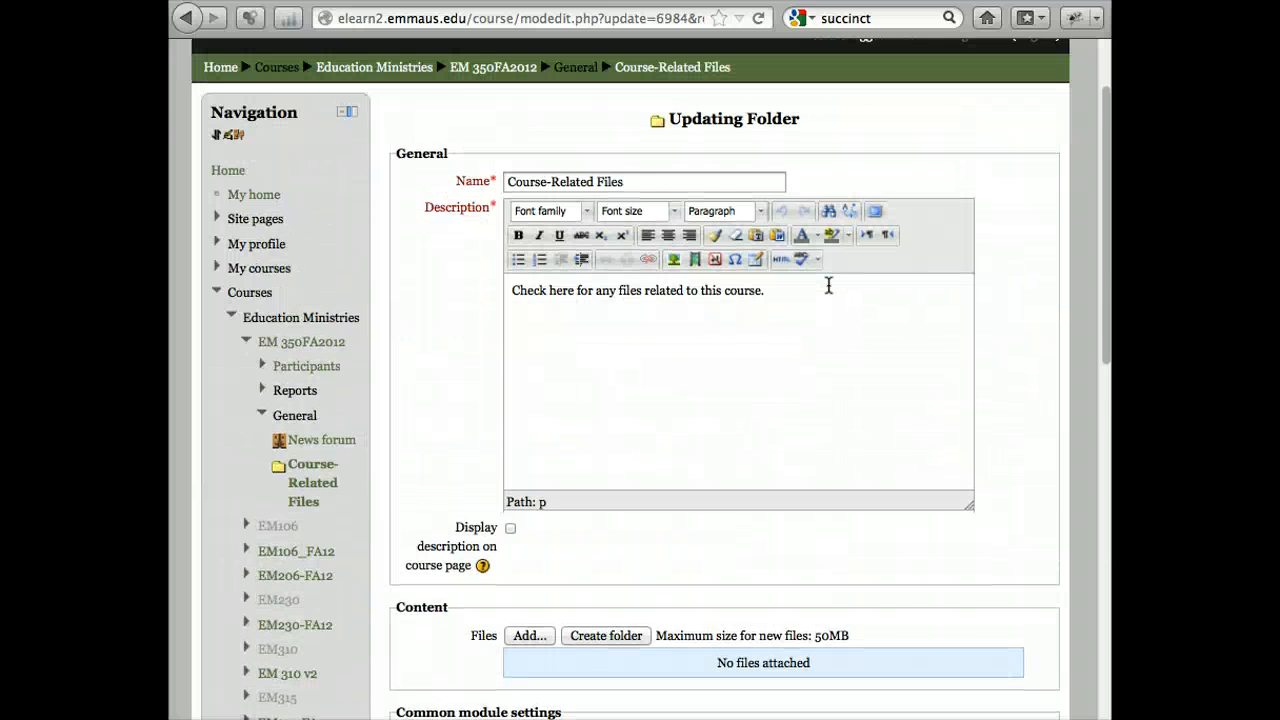
scroll(829, 285, "down", 2)
left_click(533, 506)
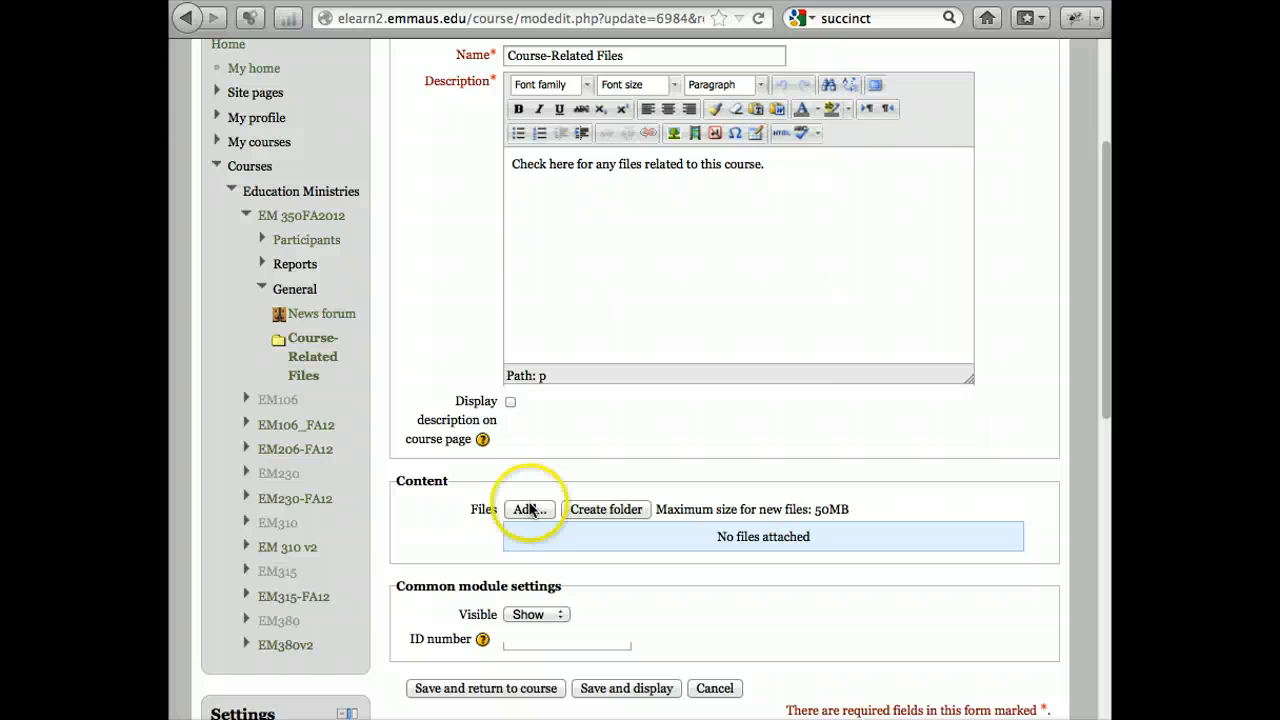
scroll(541, 488, "up", 3)
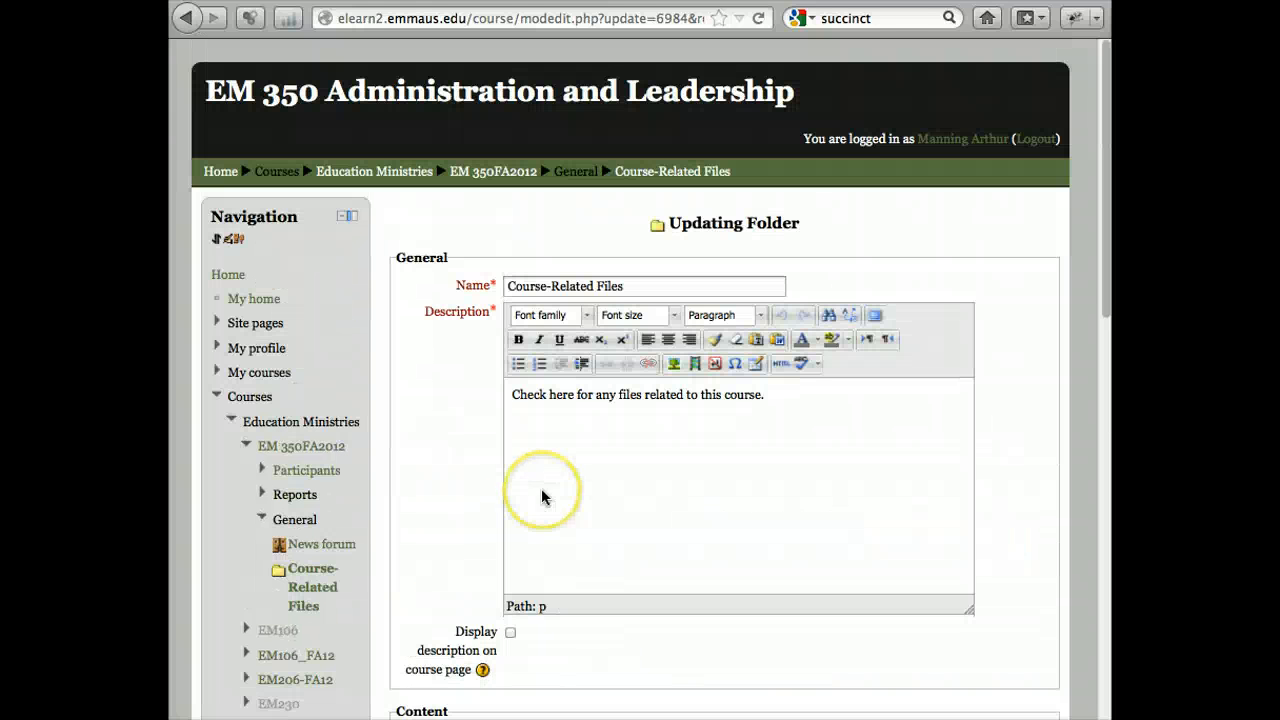
- Go back to the course page, check the topic outline with editing off, and turn editing on again
left_click(480, 176)
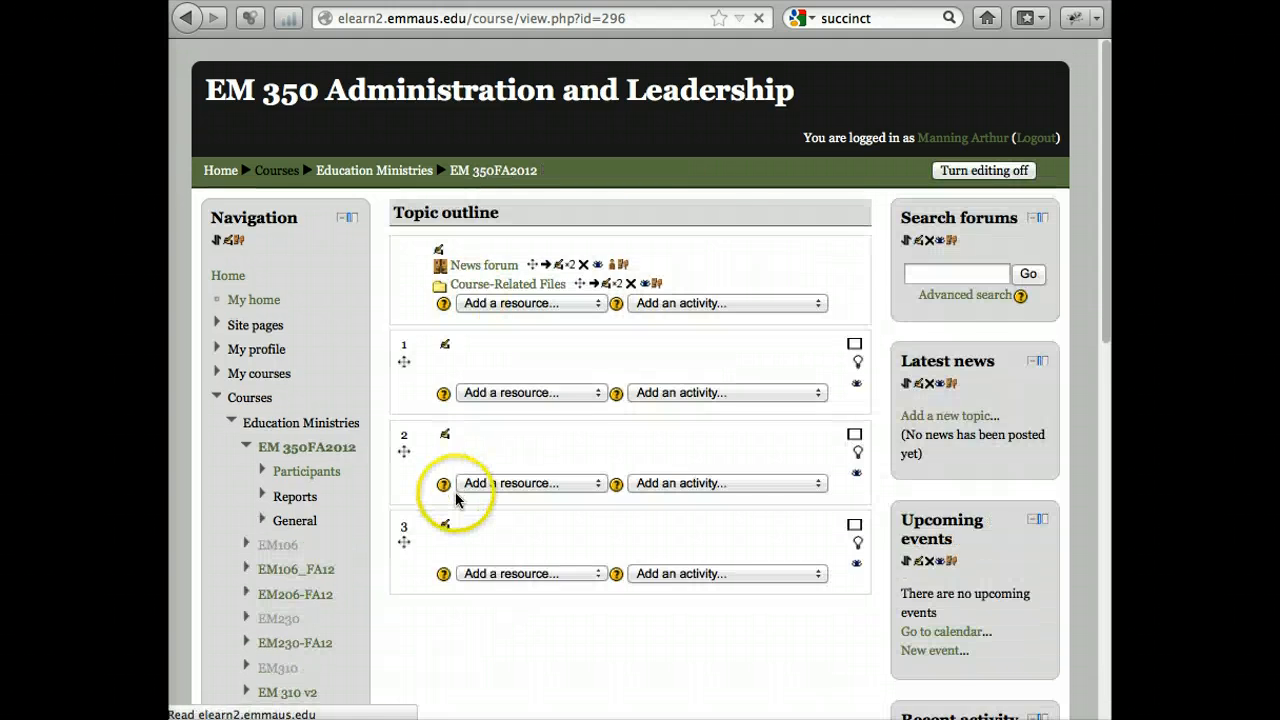
scroll(457, 499, "down", 5)
left_click(272, 560)
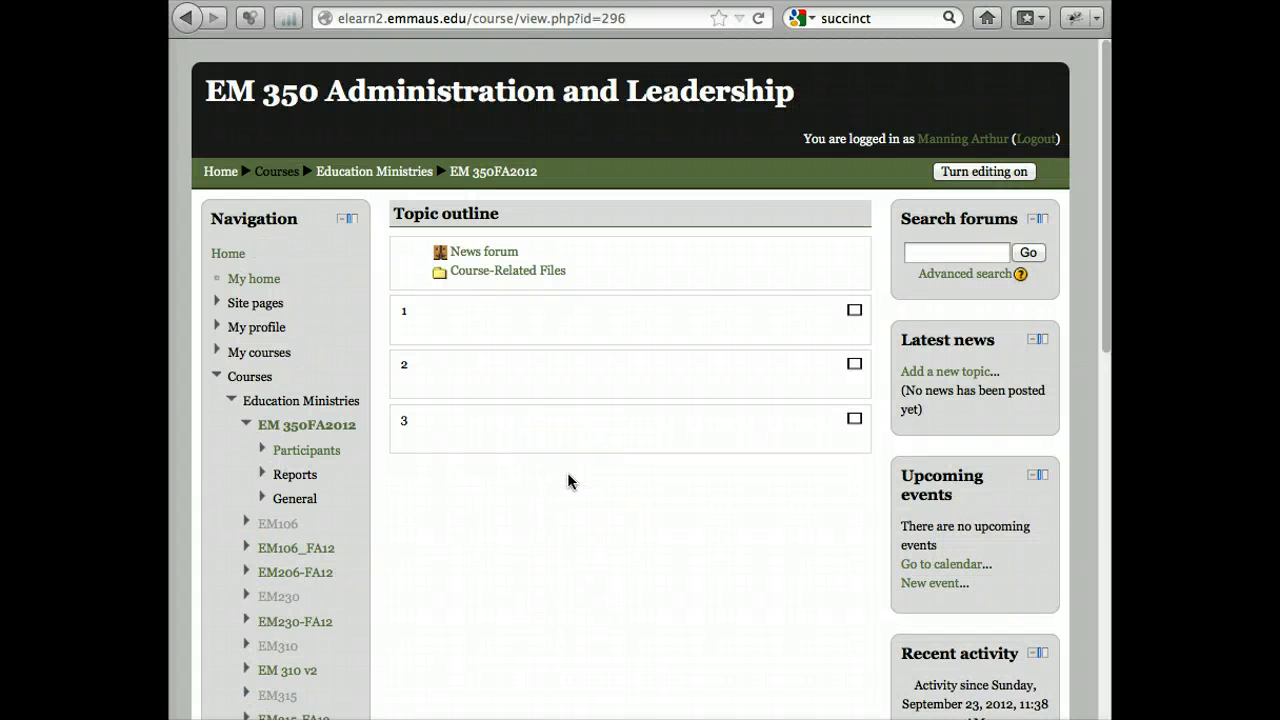
scroll(568, 481, "down", 3)
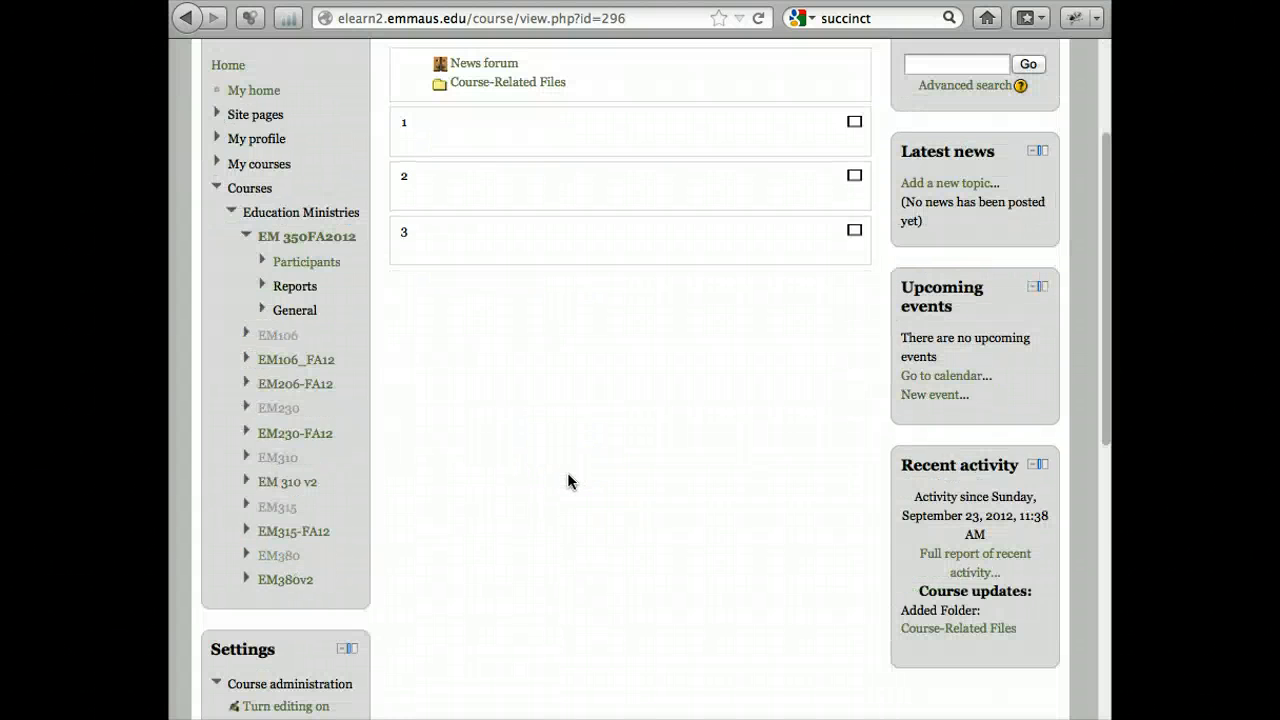
scroll(568, 481, "down", 2)
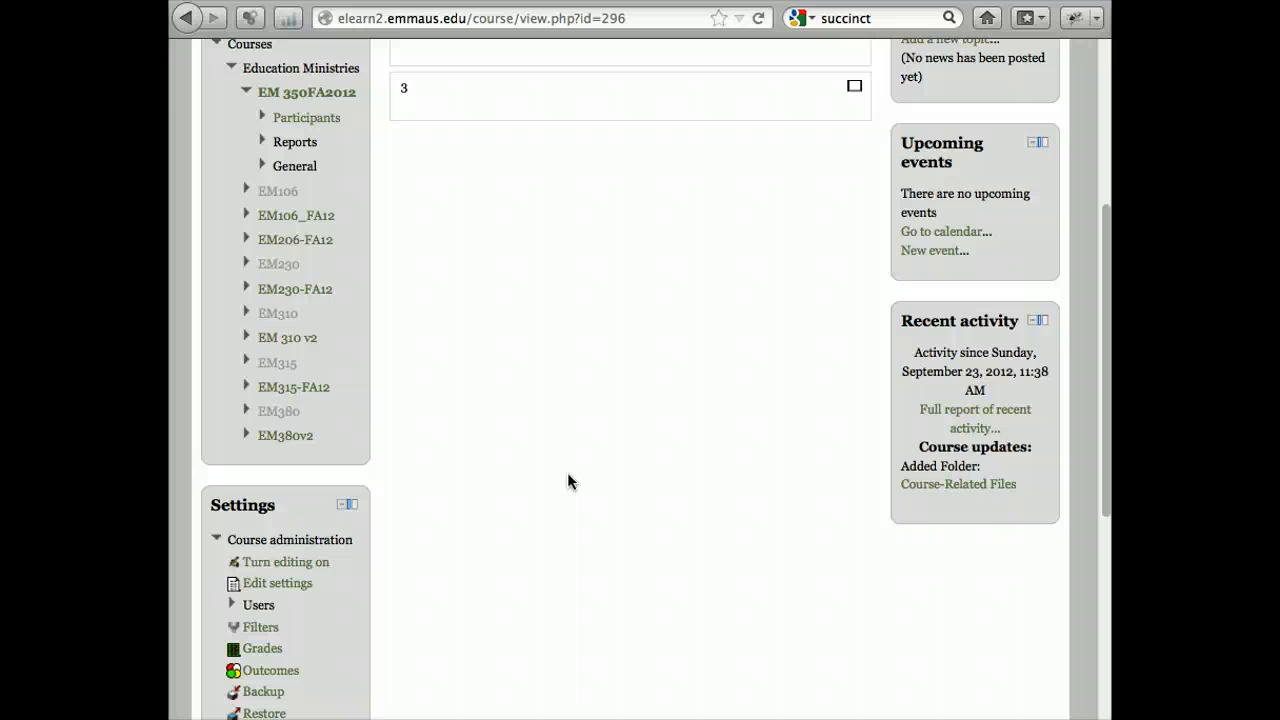
left_click(298, 563)
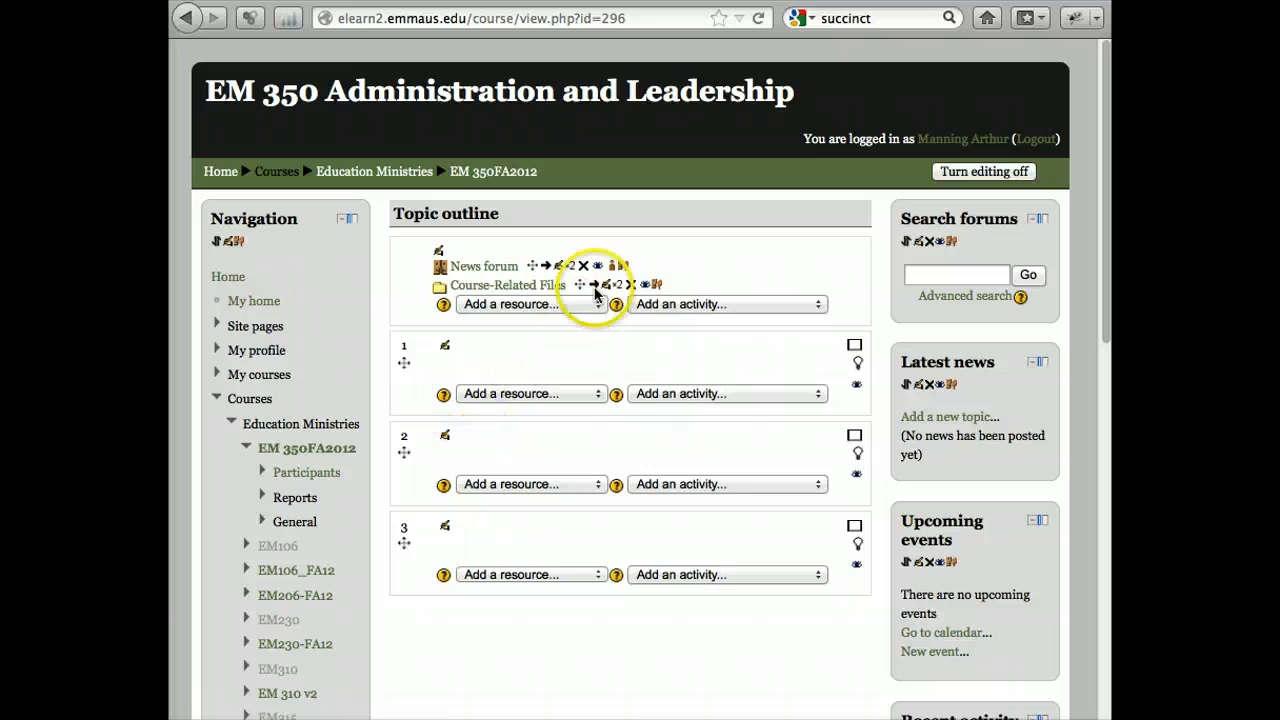
- Reopen the Course-Related Files folder's settings and review its file, visibility and save options
left_click(607, 286)
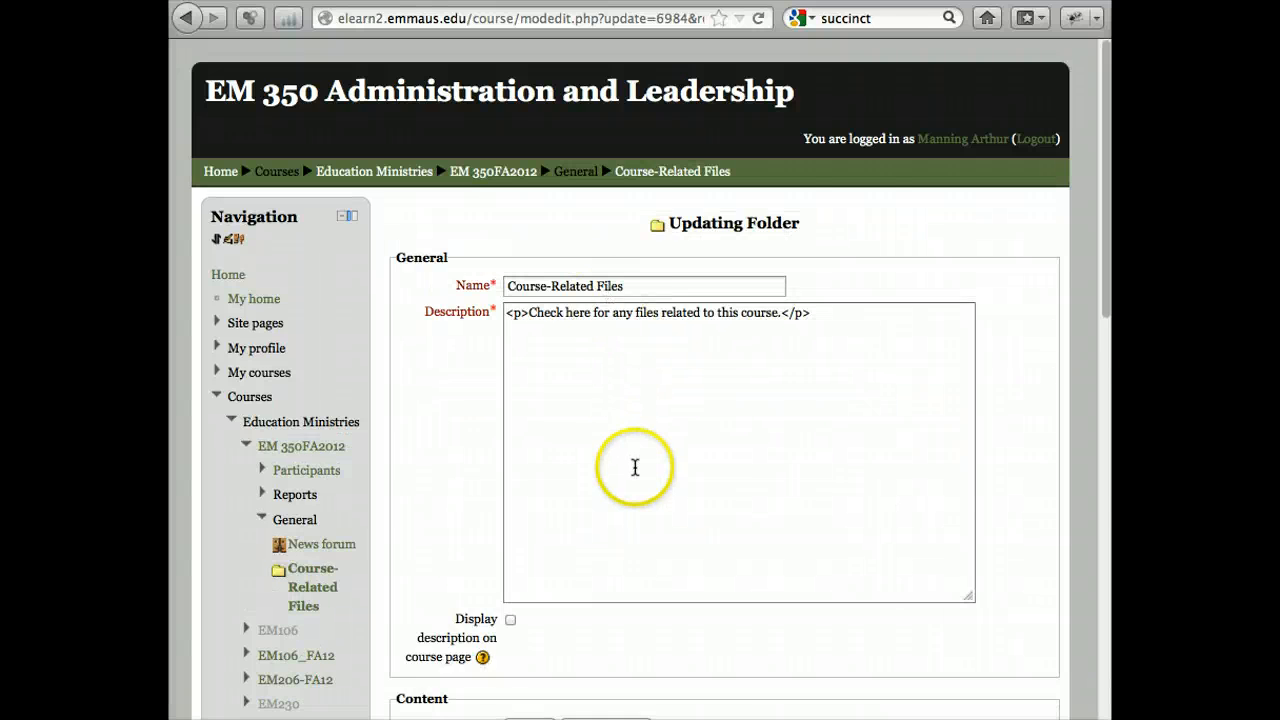
scroll(634, 465, "down", 5)
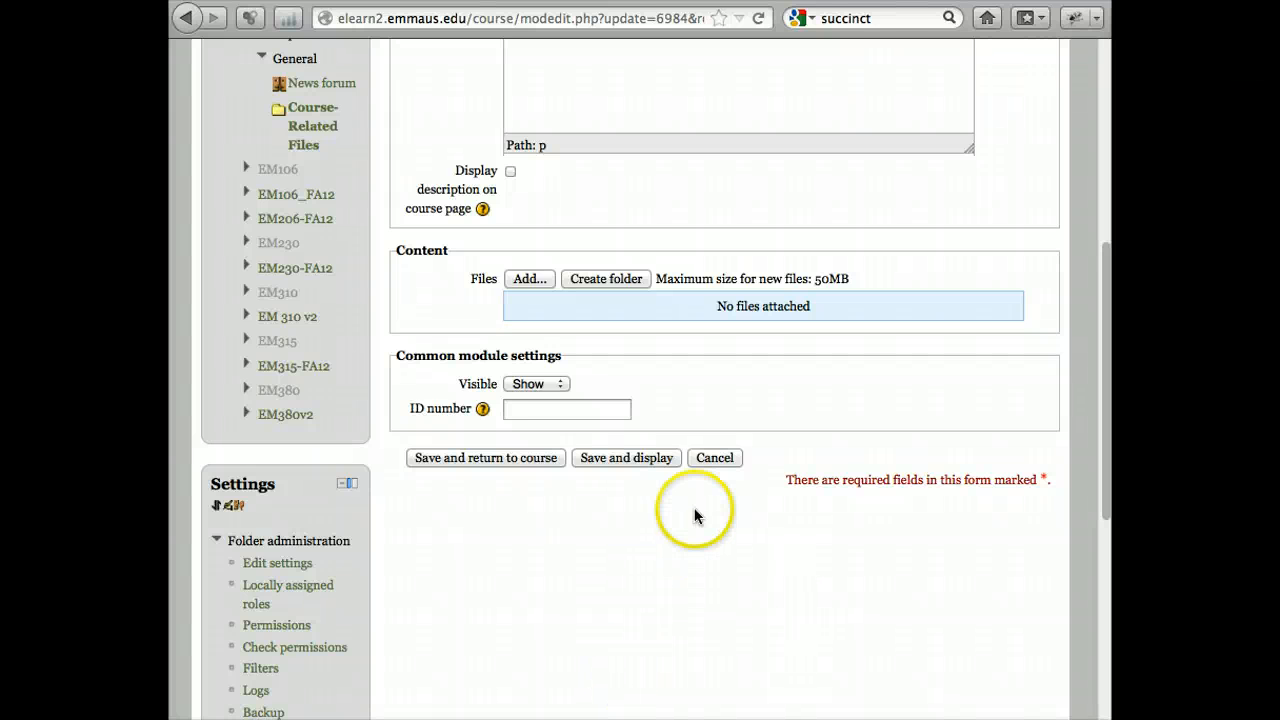
scroll(695, 515, "up", 5)
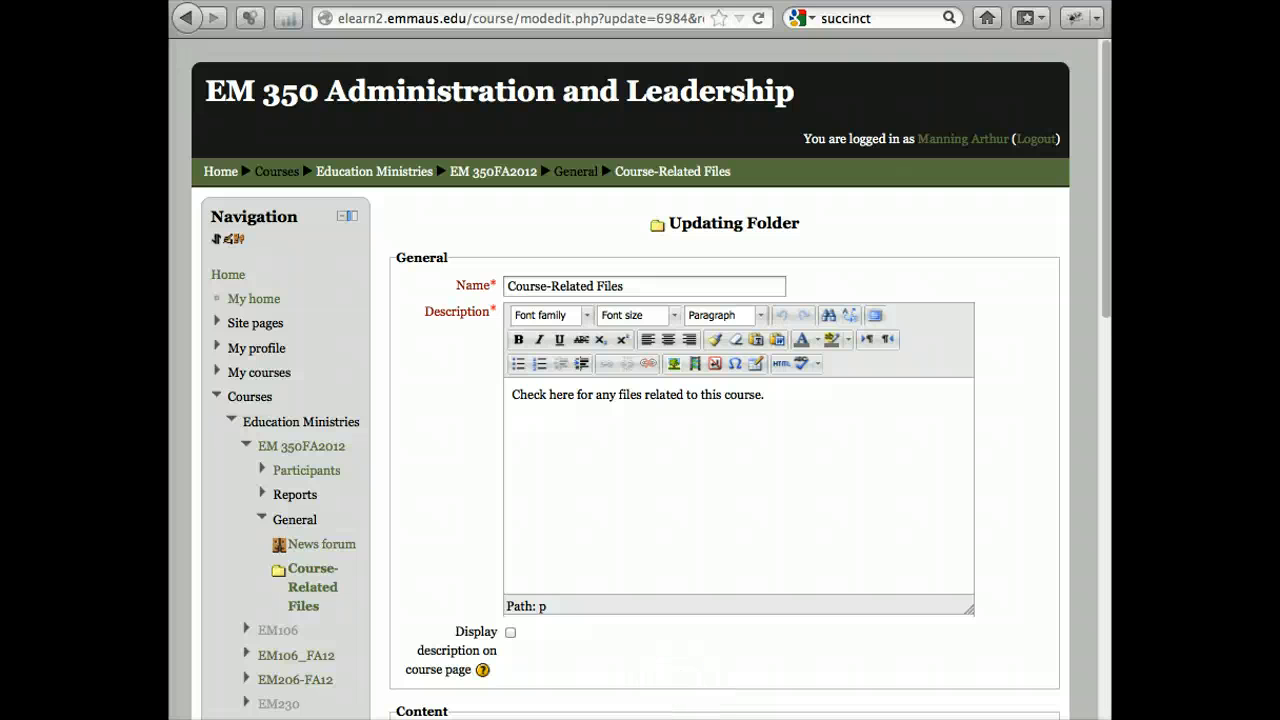